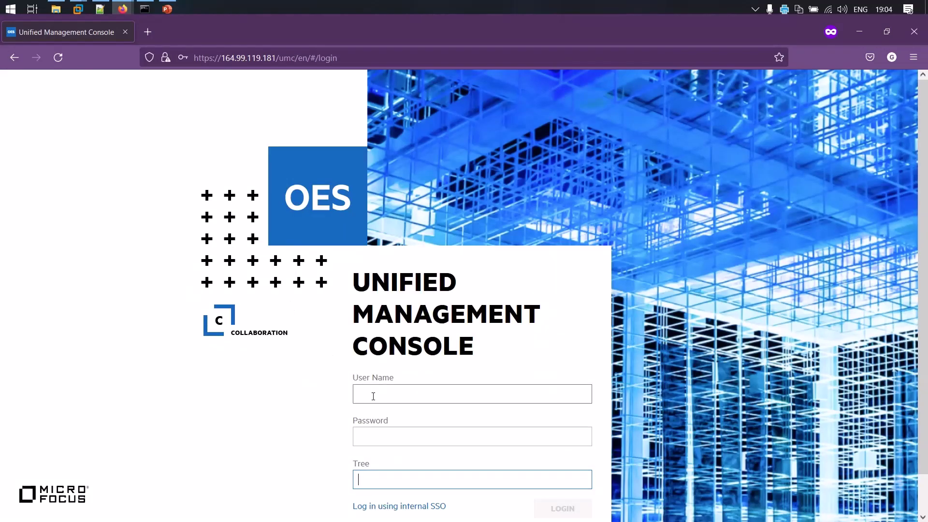
# Fill in the sign-in form with the user name, the password and tree 164.99.119.181.
pyautogui.click(230, 420)
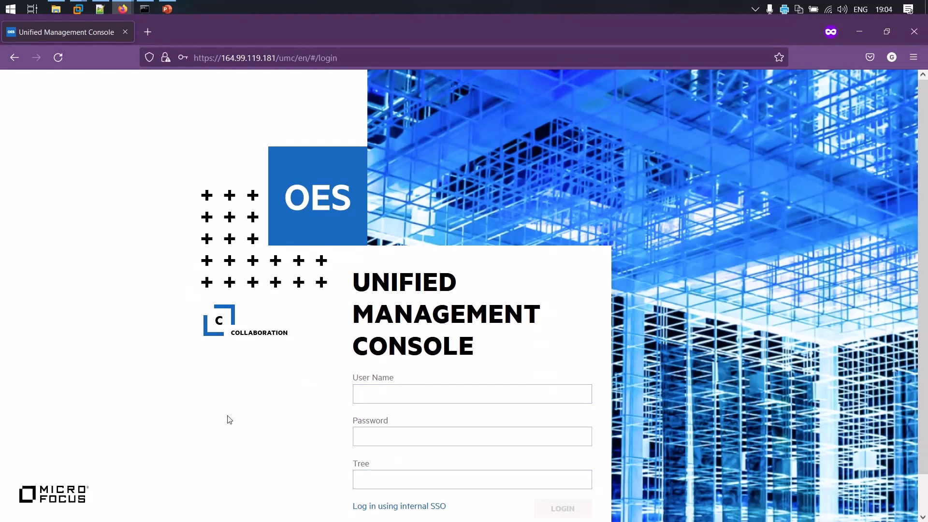
pyautogui.click(361, 392)
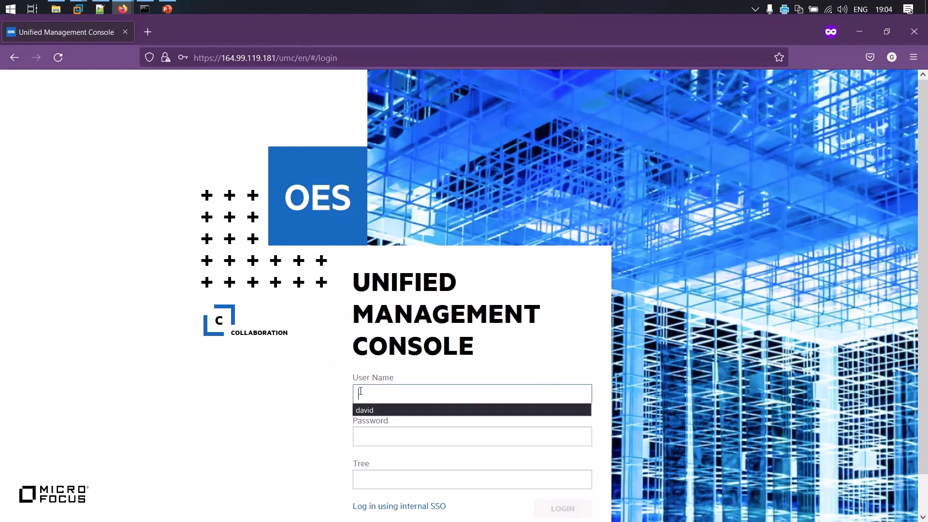
pyautogui.write('david')
pyautogui.press('Tab')
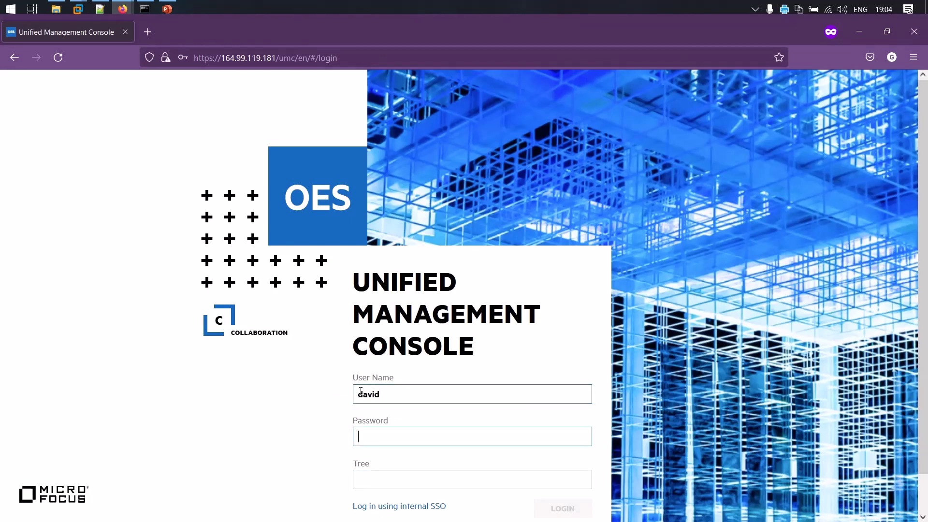
pyautogui.write('******')
pyautogui.press('Tab')
pyautogui.write('164')
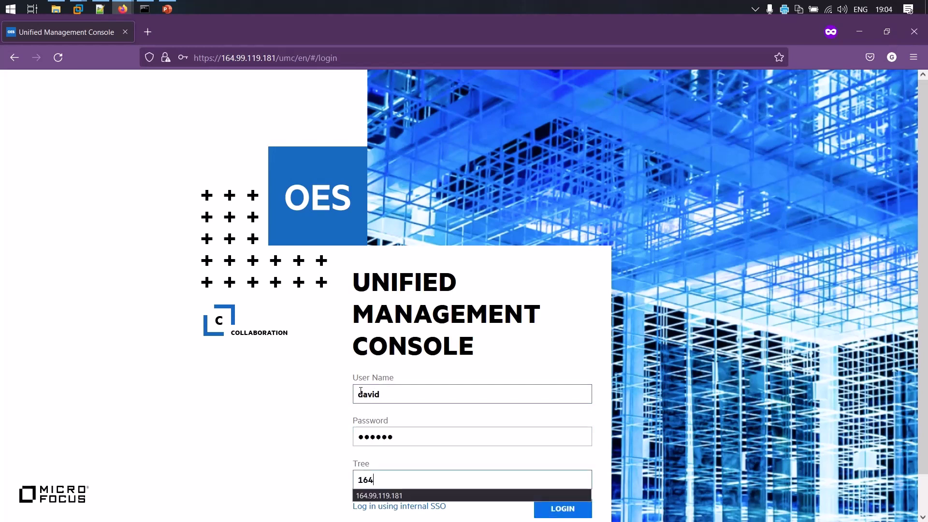
pyautogui.press('Down')
pyautogui.press('Return')
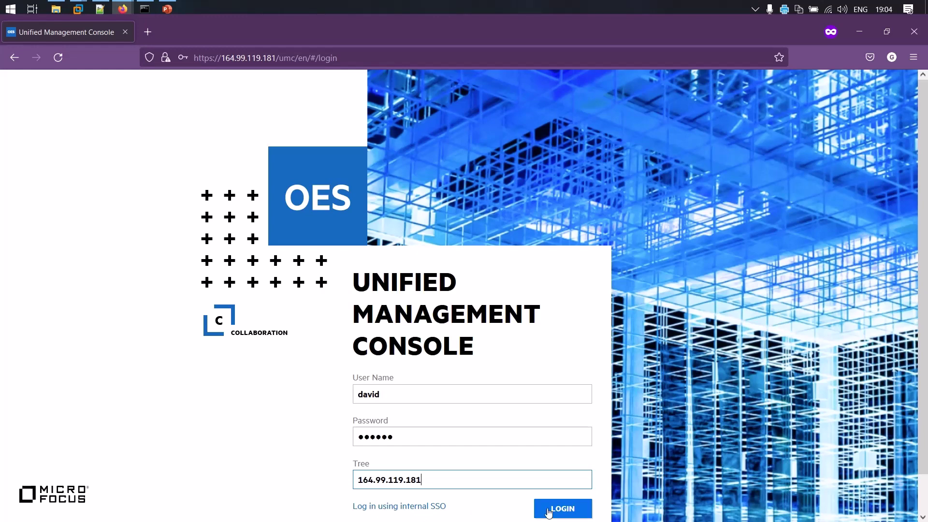
# Log in to the console and expand the sidebar to show section names.
pyautogui.click(549, 512)
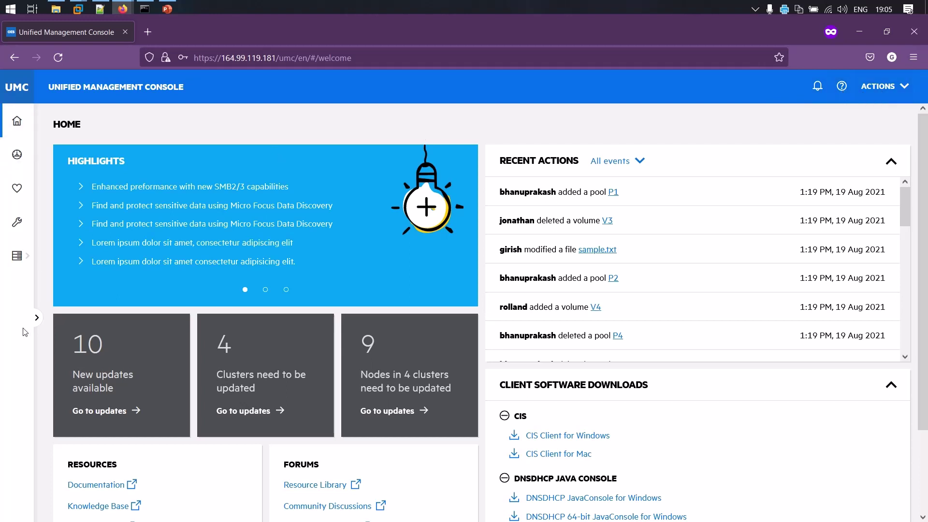
pyautogui.click(36, 318)
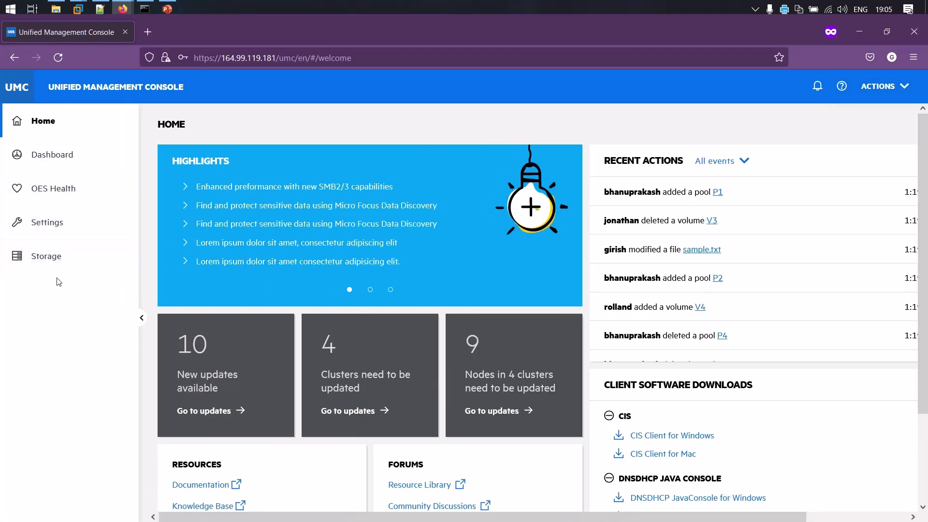
# Collapse the sidebar to icons and look over the Home dashboard, returning to the top.
pyautogui.click(141, 319)
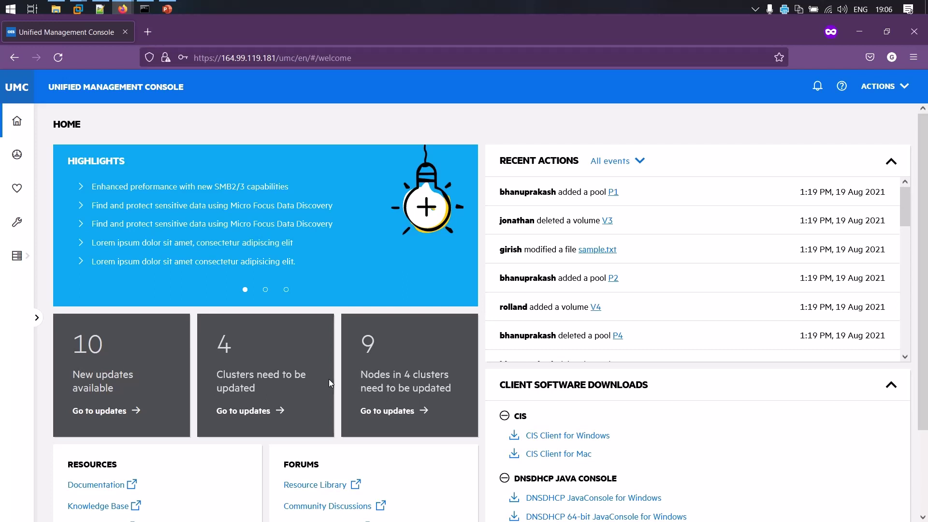
pyautogui.scroll(-1, 329, 383)
pyautogui.scroll(-1, 329, 382)
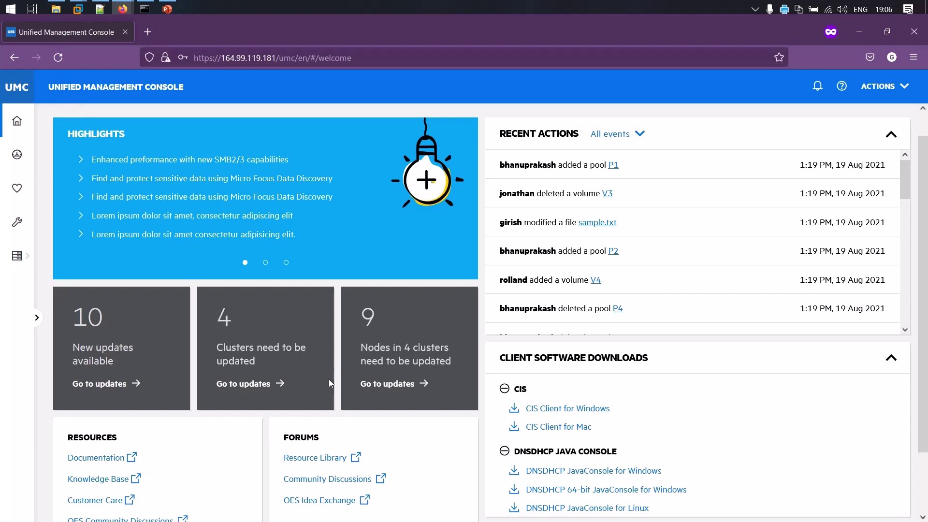
pyautogui.scroll(-3, 329, 380)
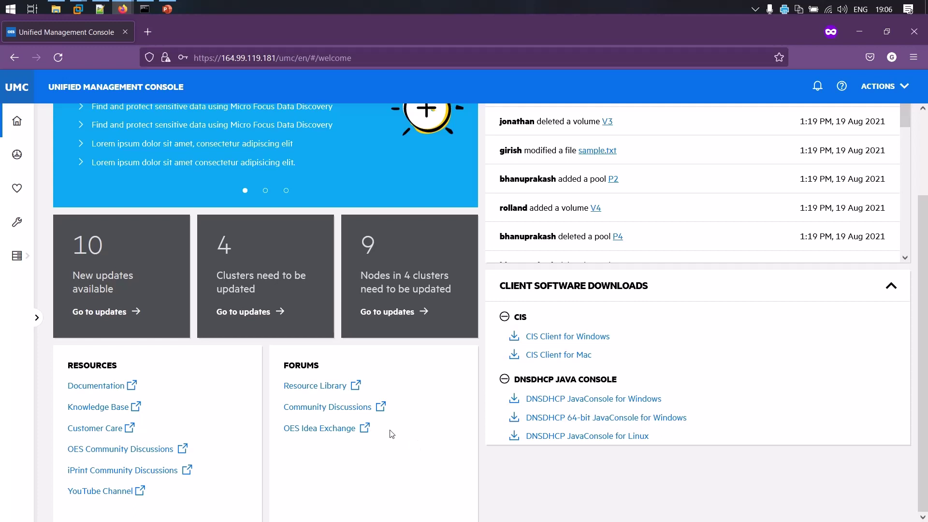
pyautogui.scroll(1, 391, 434)
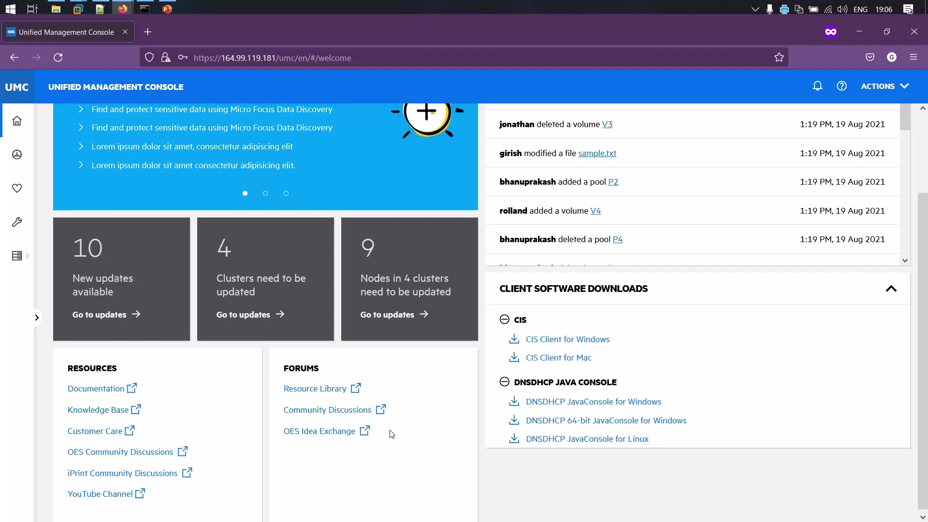
pyautogui.scroll(3, 392, 434)
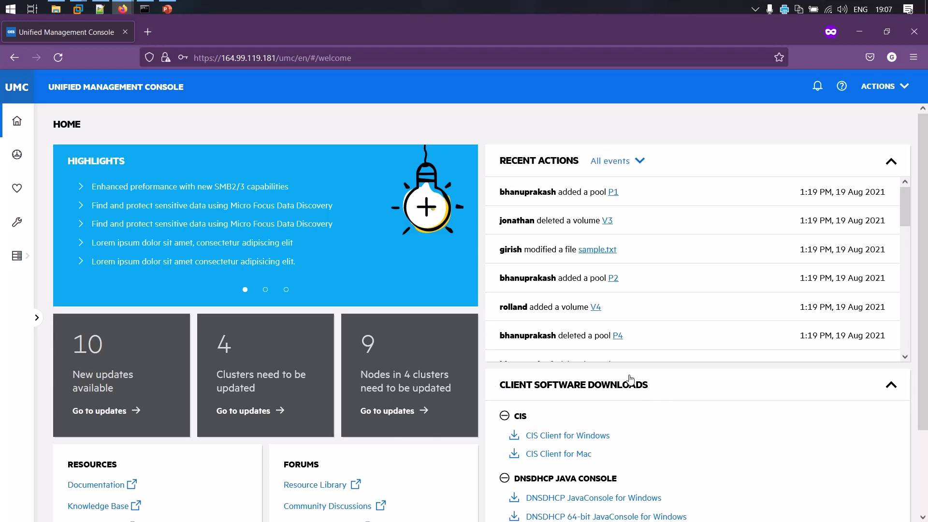
pyautogui.click(890, 162)
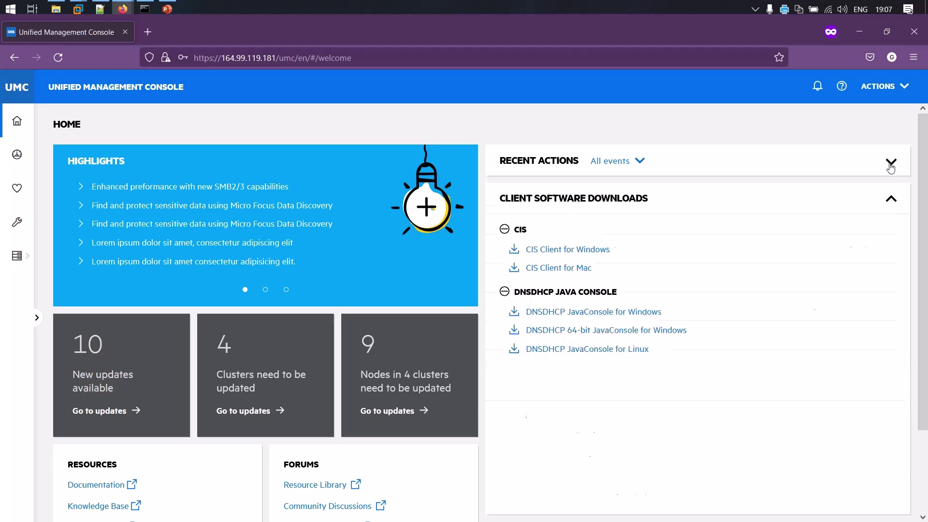
pyautogui.click(890, 200)
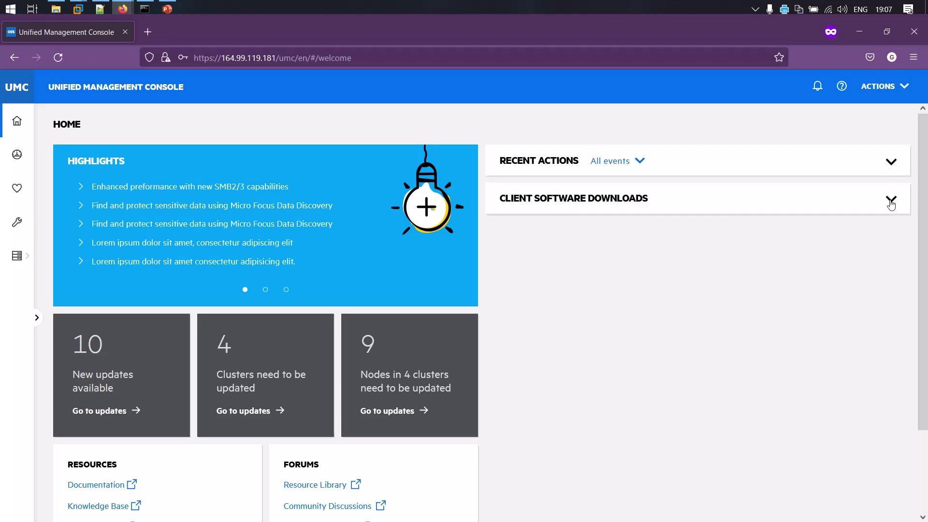
pyautogui.click(889, 164)
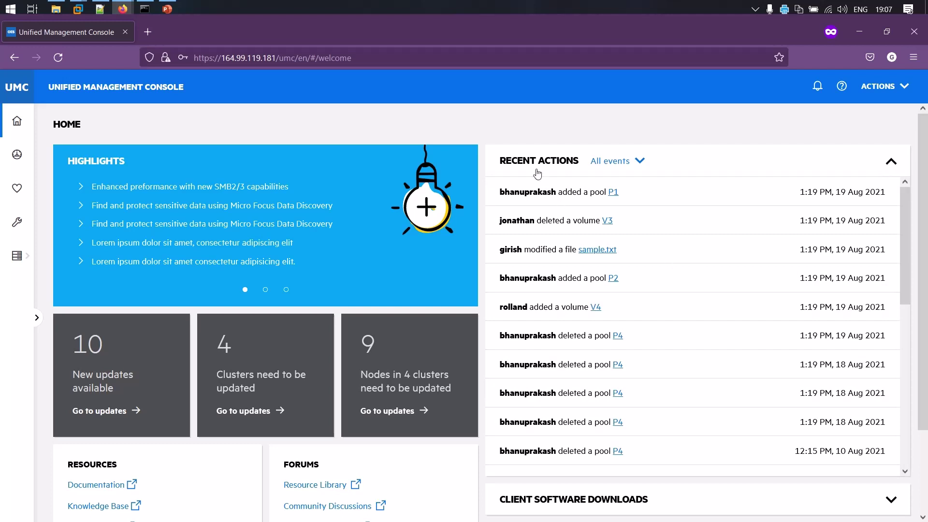
pyautogui.click(637, 161)
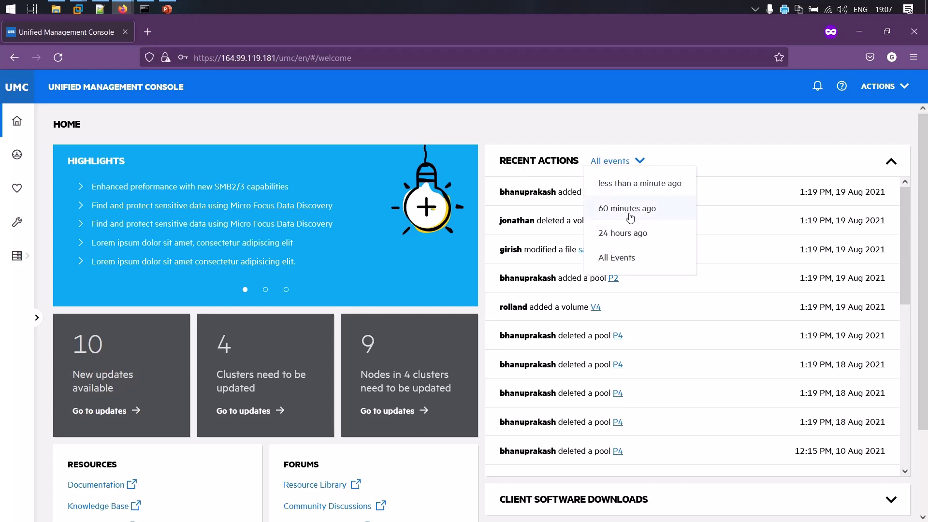
pyautogui.click(731, 170)
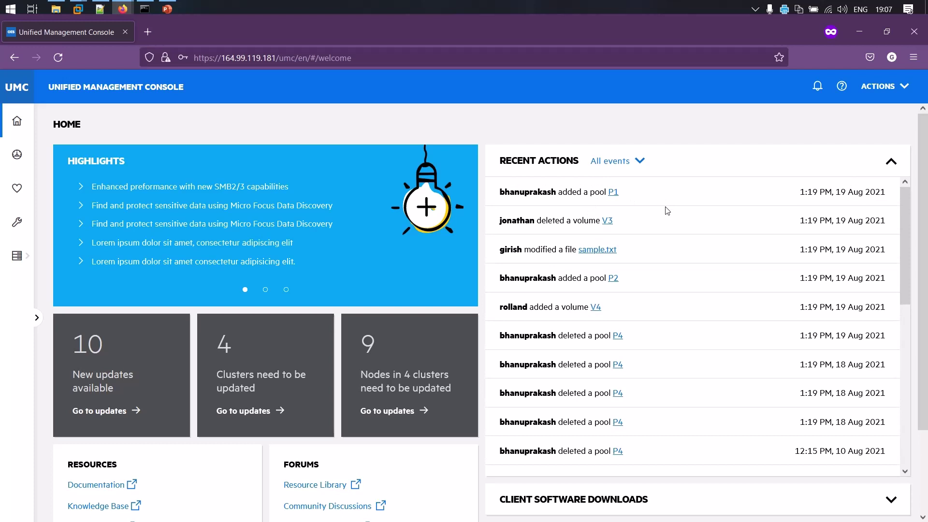
pyautogui.scroll(-1, 666, 211)
pyautogui.scroll(-5, 667, 210)
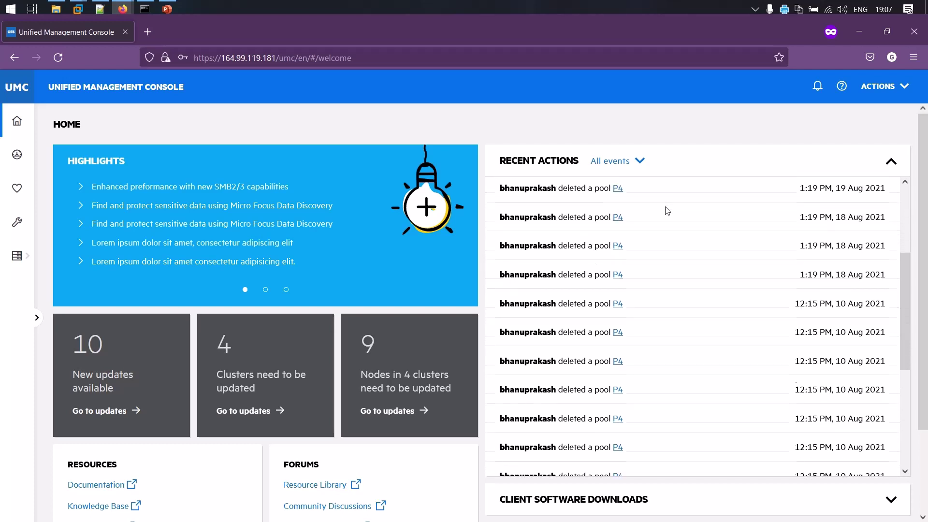
pyautogui.click(889, 502)
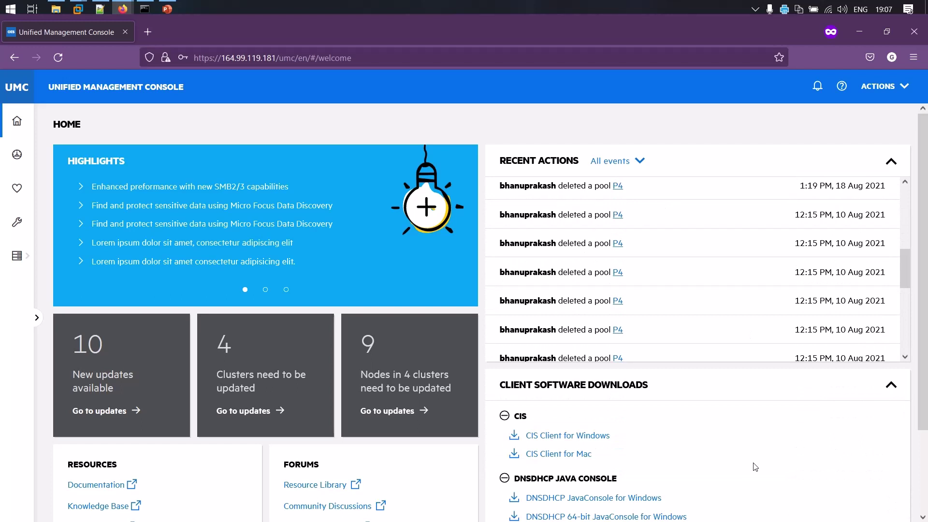
pyautogui.scroll(-3, 755, 467)
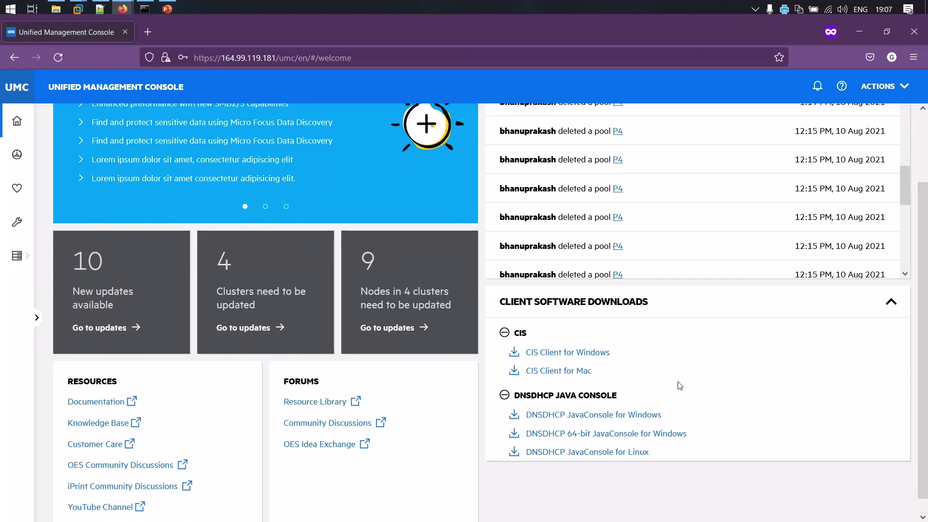
pyautogui.scroll(-1, 679, 385)
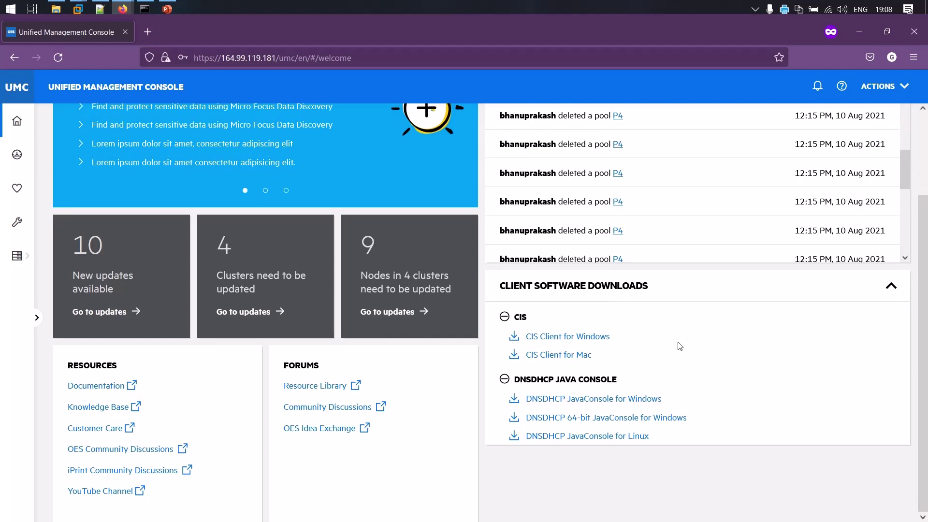
pyautogui.scroll(1, 680, 345)
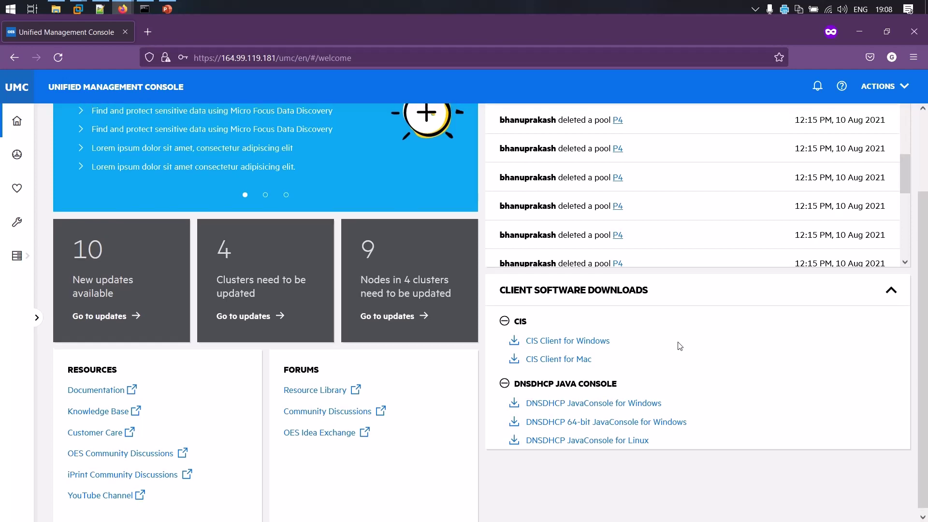
pyautogui.scroll(3, 677, 344)
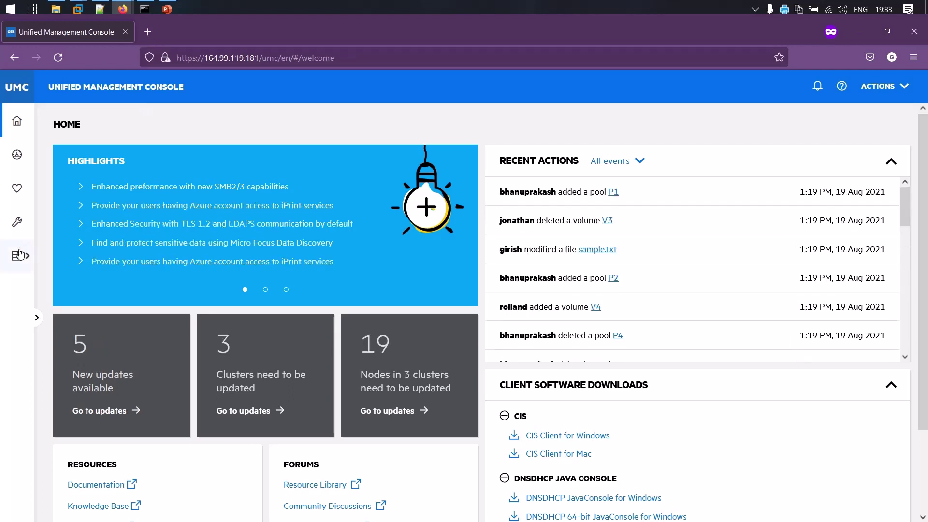
# Go to the Storage Pools page and collapse the sidebar to widen it.
pyautogui.click(20, 255)
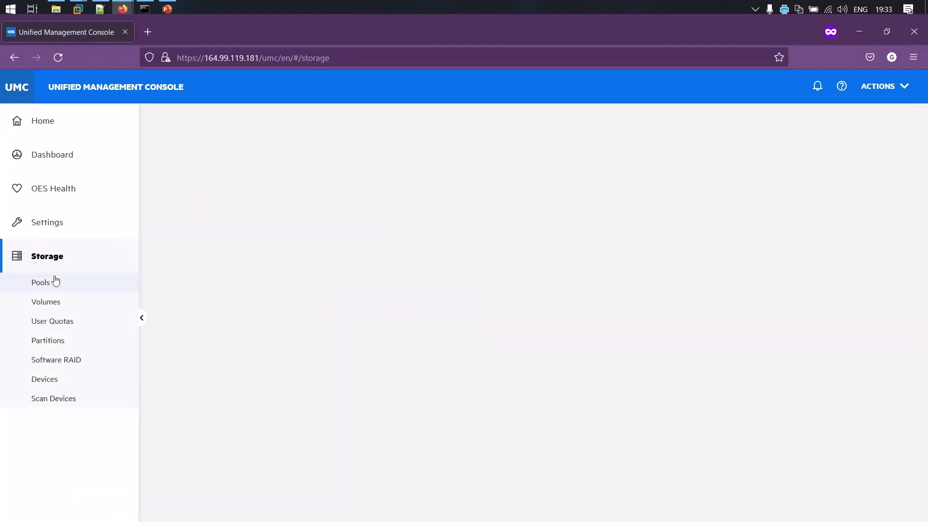
pyautogui.click(54, 280)
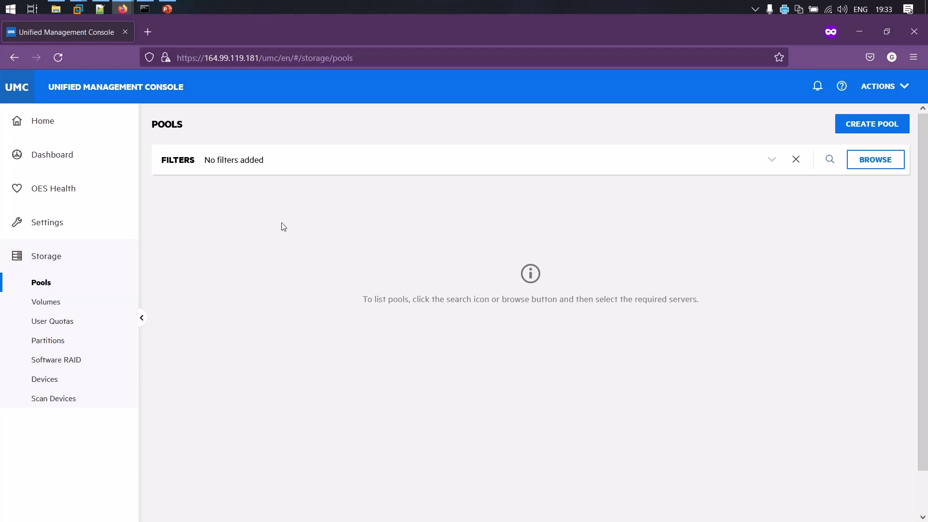
pyautogui.click(141, 318)
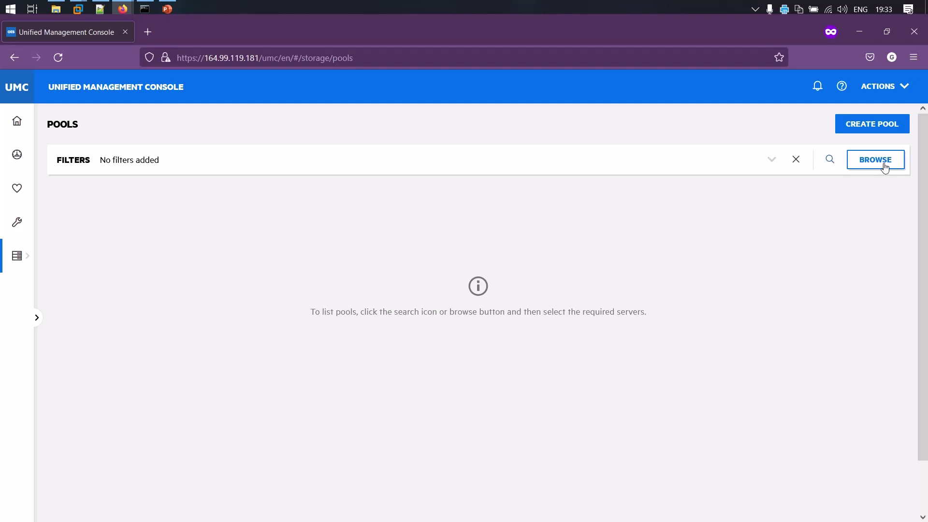
# Filter the pools list to servers blr8-119-181 and blr8-119-182.
pyautogui.click(829, 161)
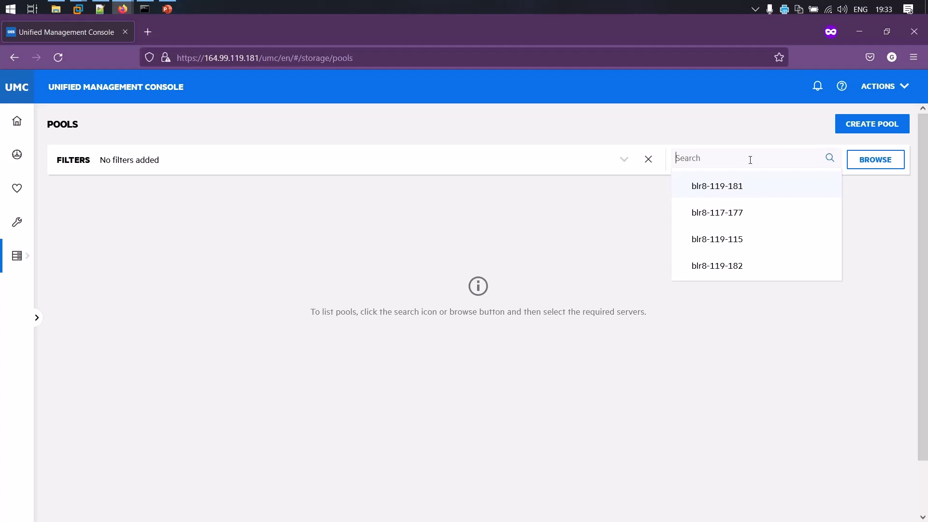
pyautogui.write('blr')
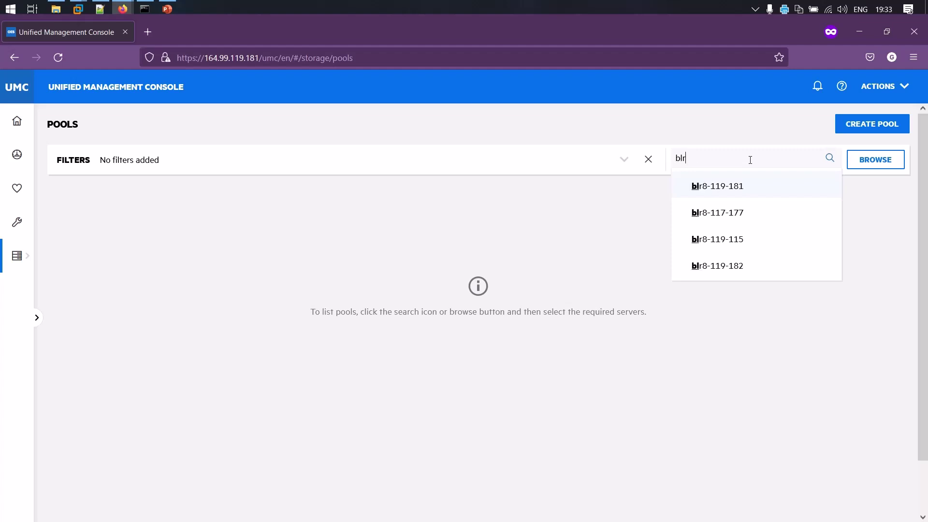
pyautogui.click(730, 191)
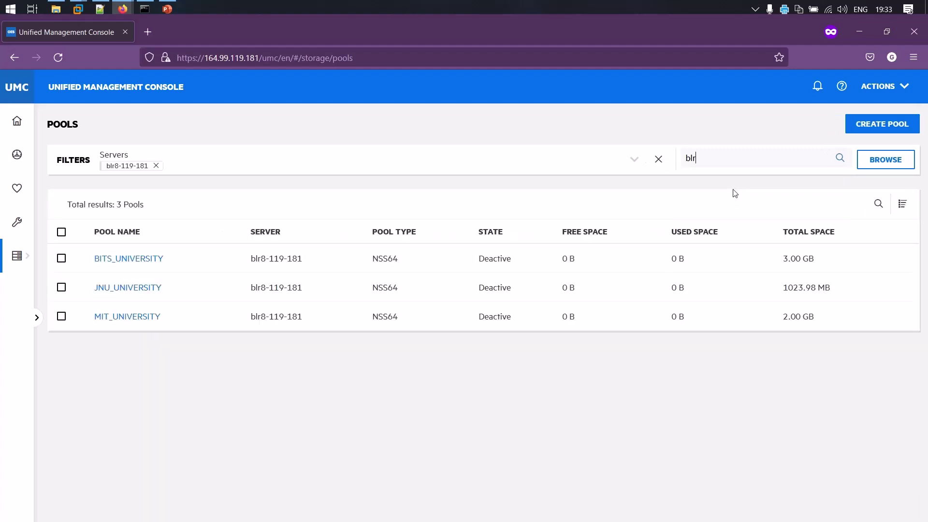
pyautogui.click(768, 158)
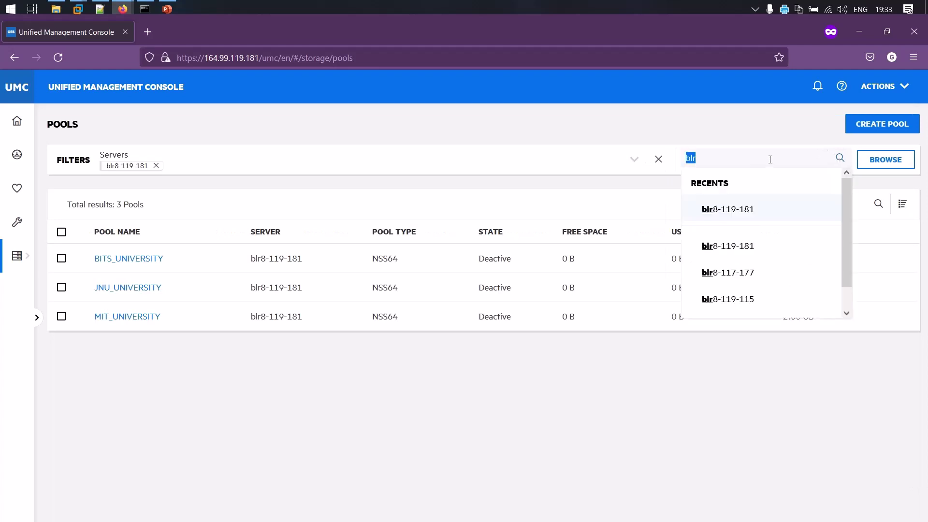
pyautogui.press('BackSpace')
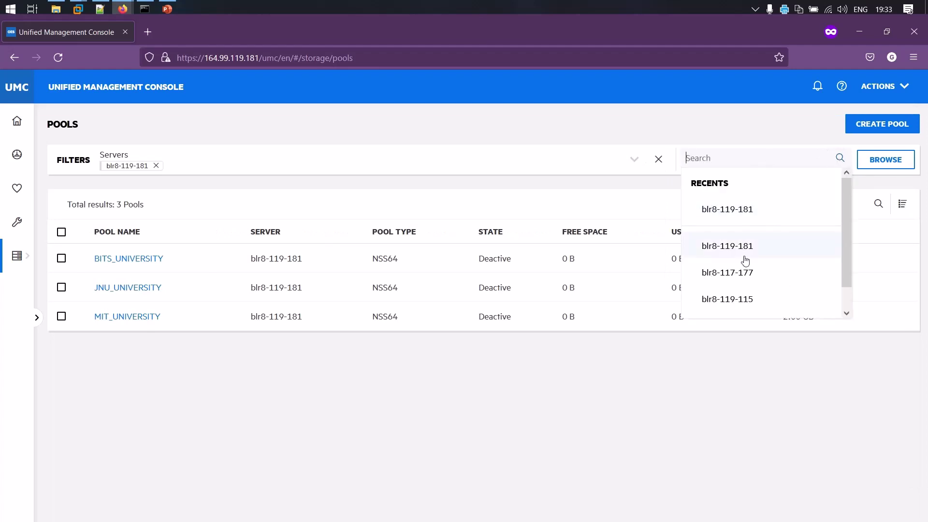
pyautogui.scroll(-1, 744, 260)
pyautogui.click(747, 303)
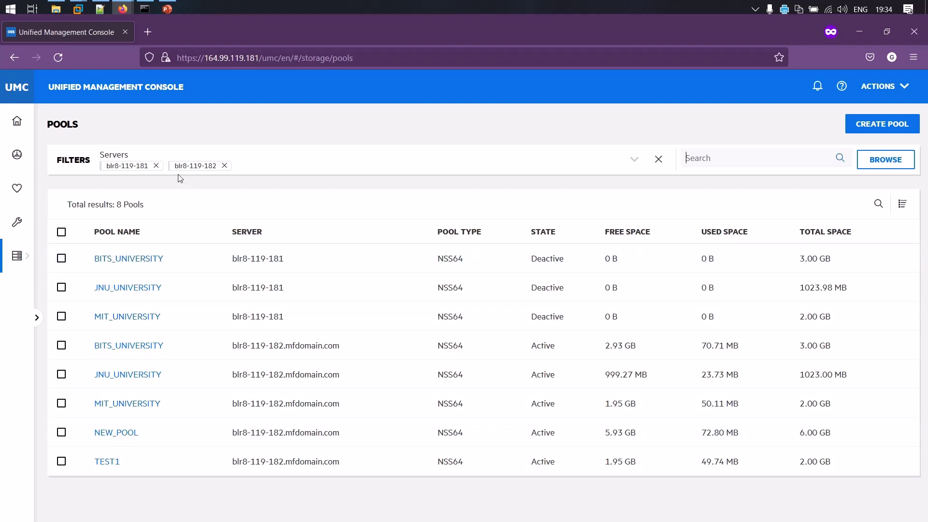
pyautogui.click(296, 189)
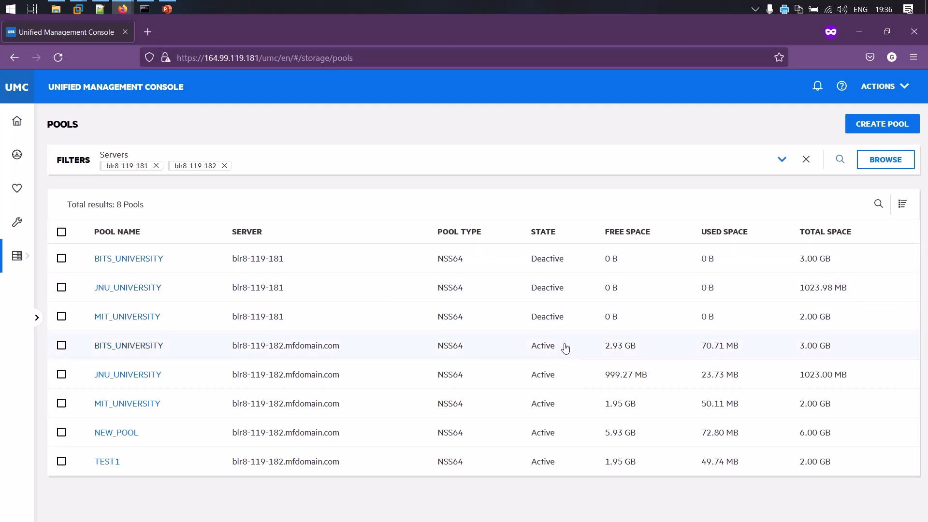
pyautogui.click(902, 205)
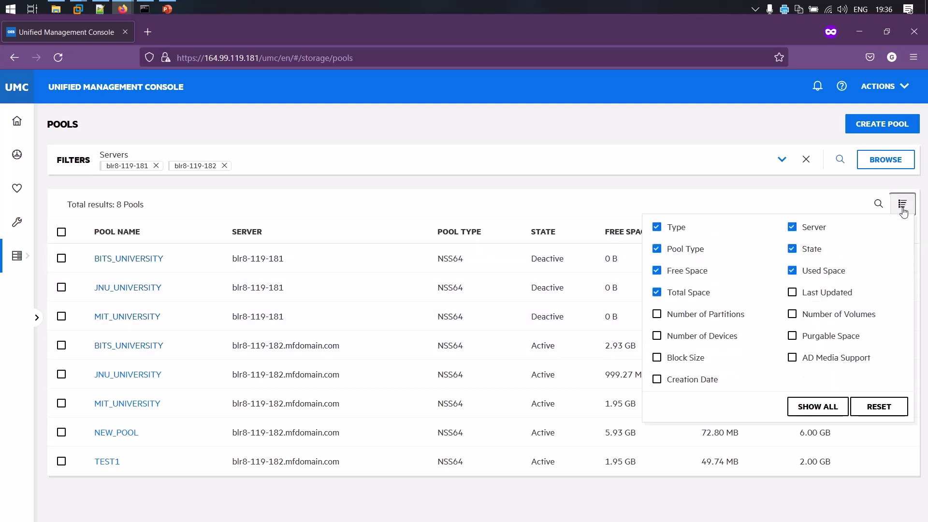
pyautogui.click(657, 293)
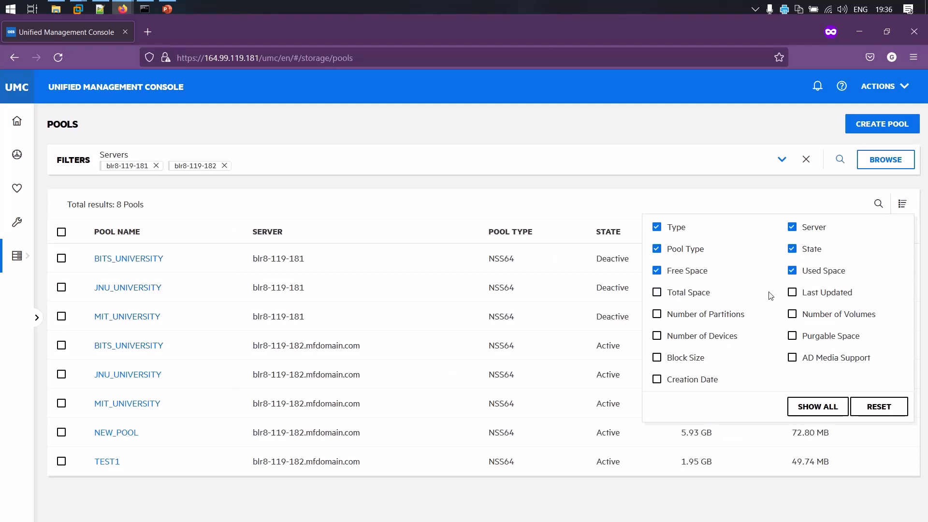
pyautogui.click(793, 294)
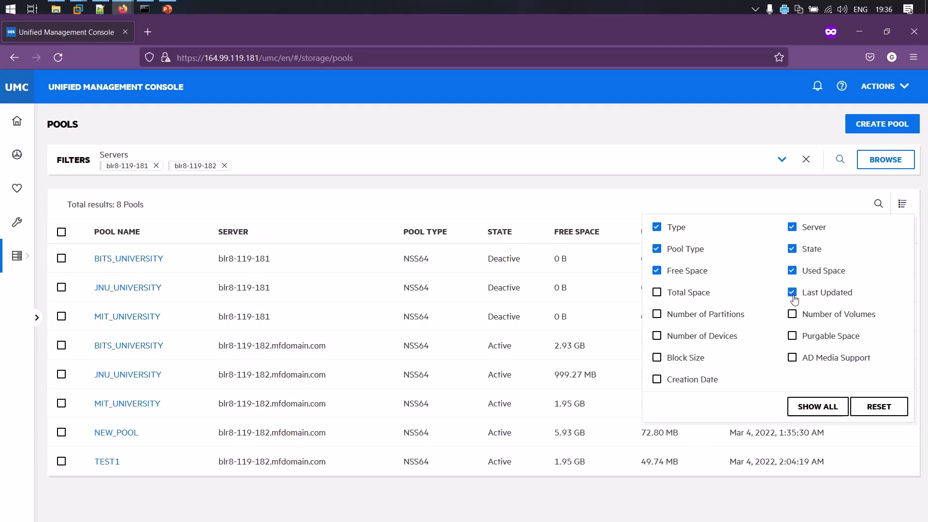
pyautogui.click(809, 412)
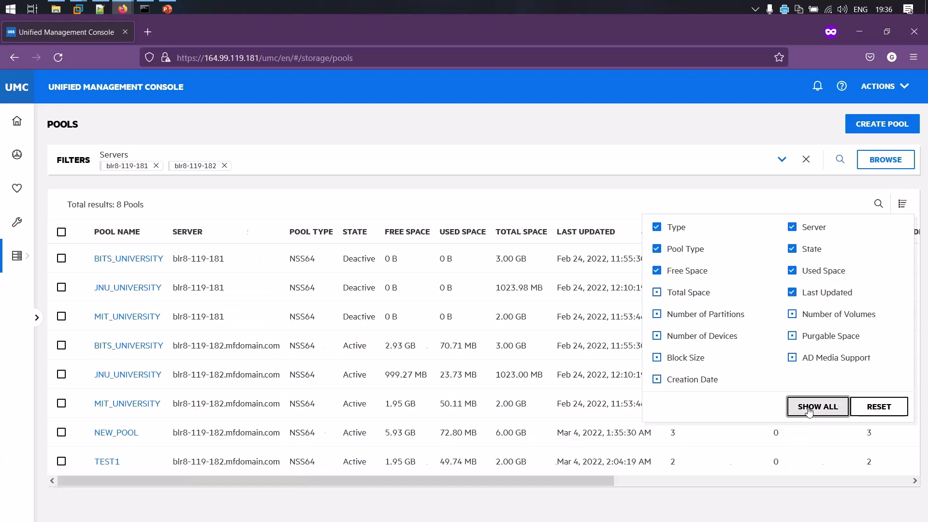
pyautogui.click(858, 409)
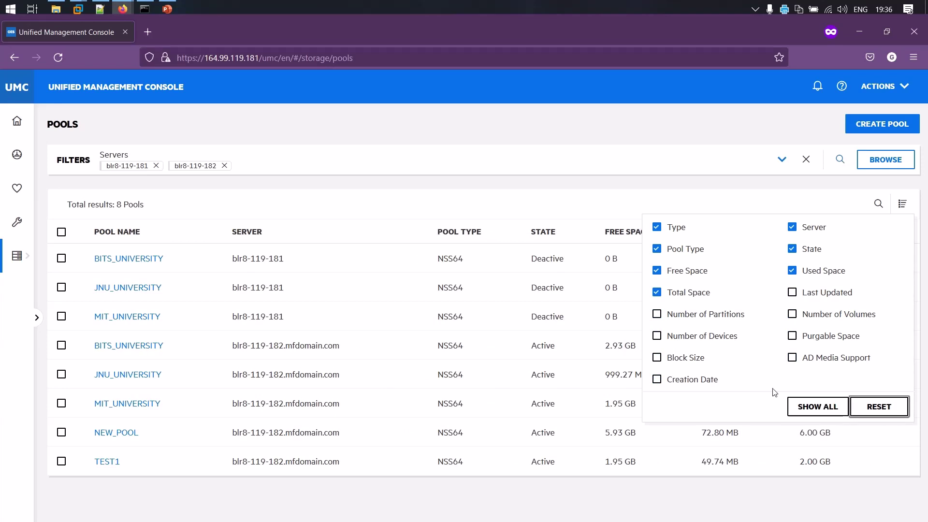
pyautogui.click(616, 495)
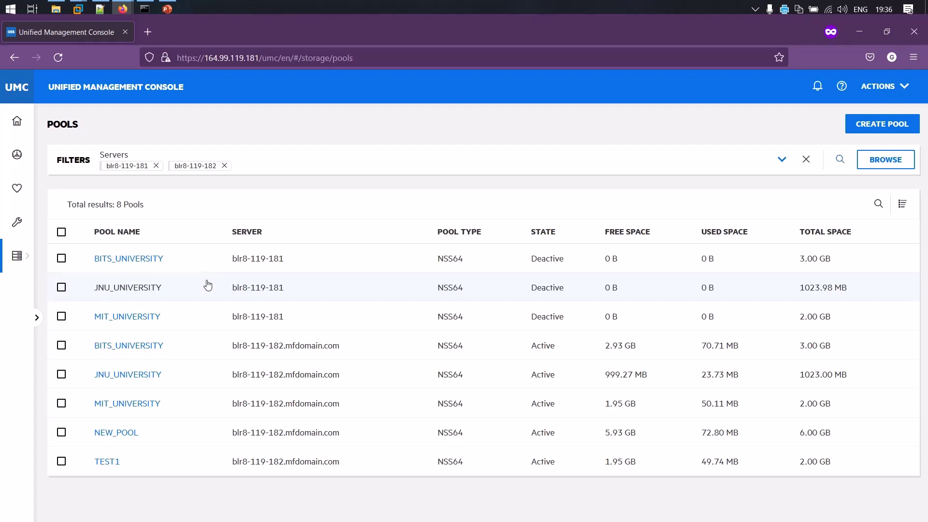
pyautogui.click(859, 280)
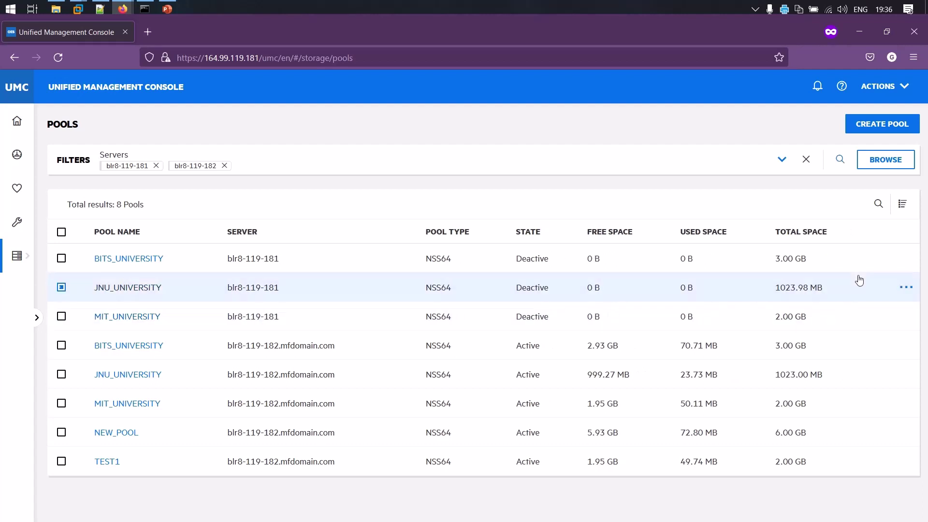
pyautogui.click(906, 287)
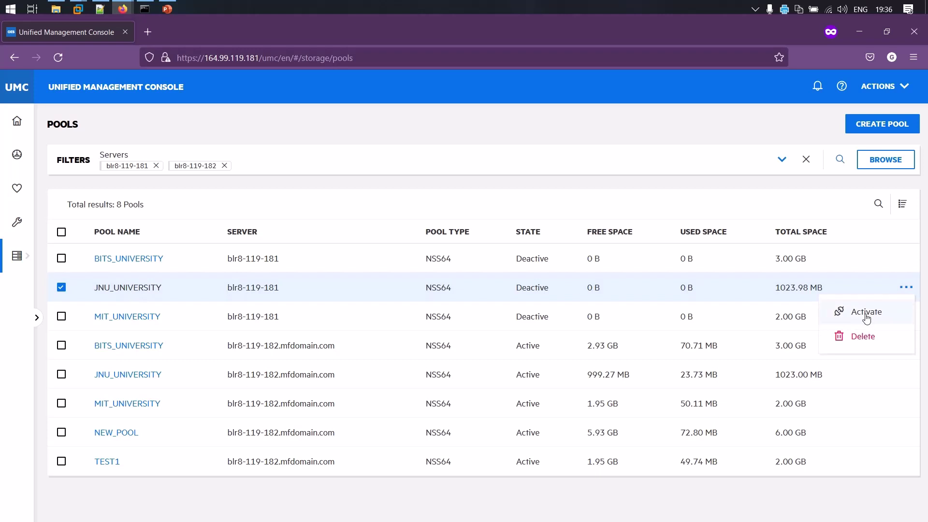
pyautogui.click(907, 289)
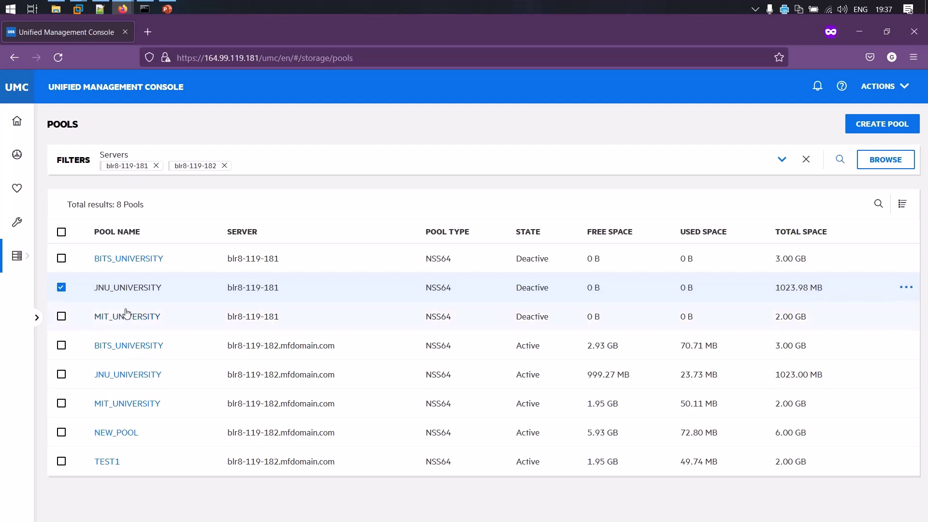
pyautogui.click(59, 292)
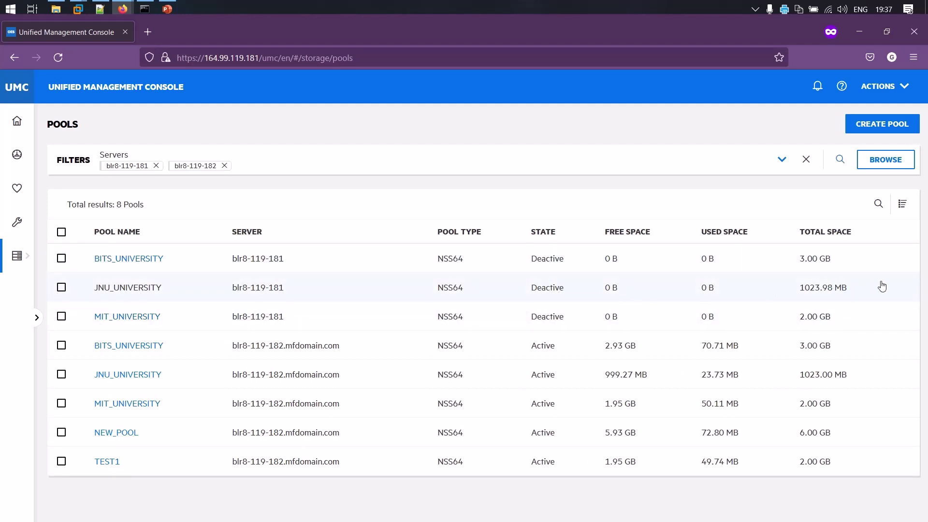
# Tick the active JNU_UNIVERSITY pool on blr8-119-182, review its actions, then untick it.
pyautogui.click(880, 374)
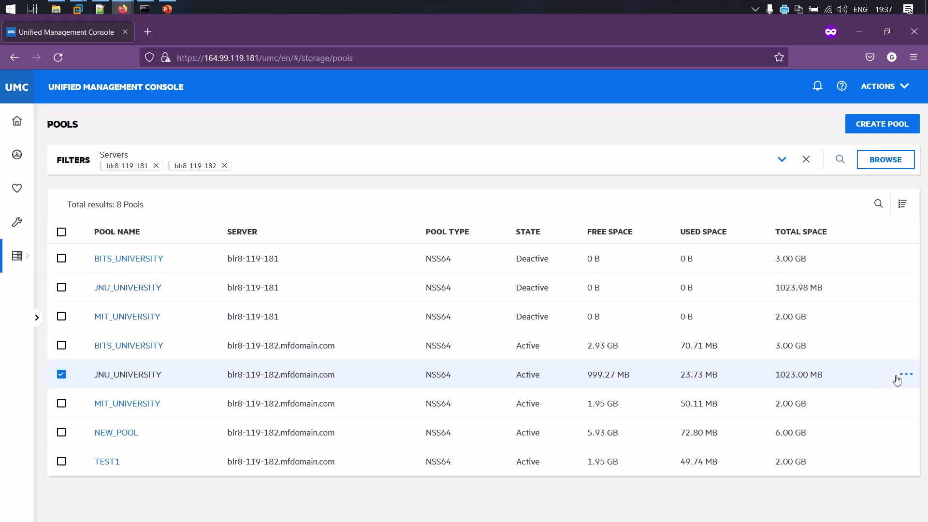
pyautogui.click(905, 375)
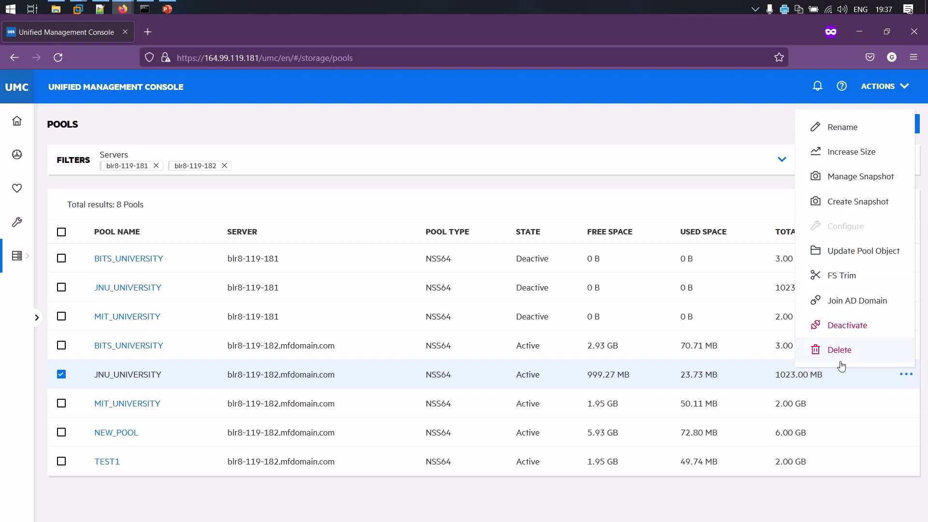
pyautogui.click(261, 329)
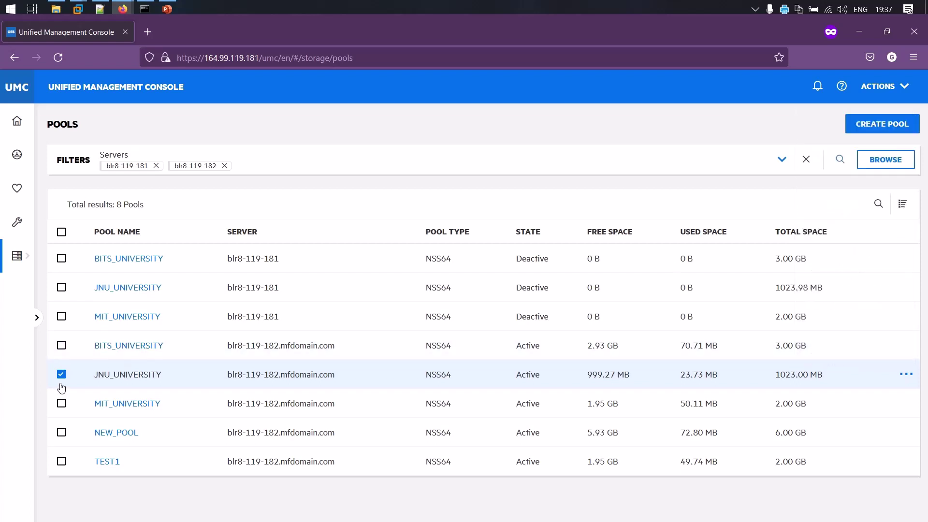
pyautogui.click(62, 374)
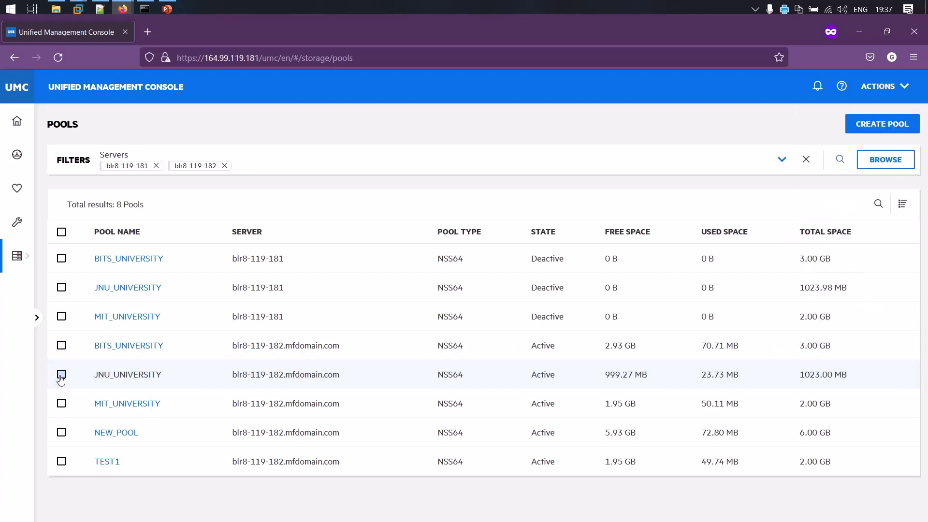
# Tick JNU_UNIVERSITY, MIT_UNIVERSITY and BITS_UNIVERSITY together, review bulk actions, then untick all three.
pyautogui.click(61, 288)
pyautogui.click(61, 316)
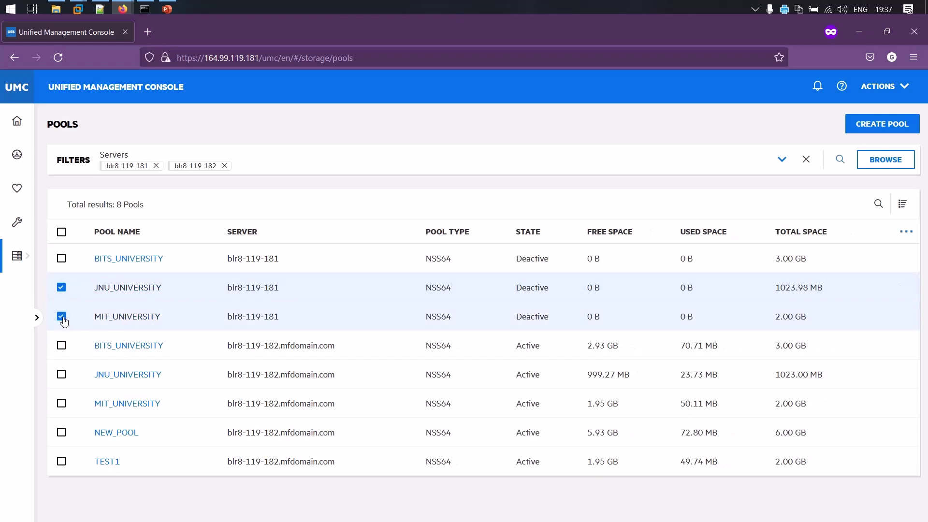
pyautogui.click(61, 345)
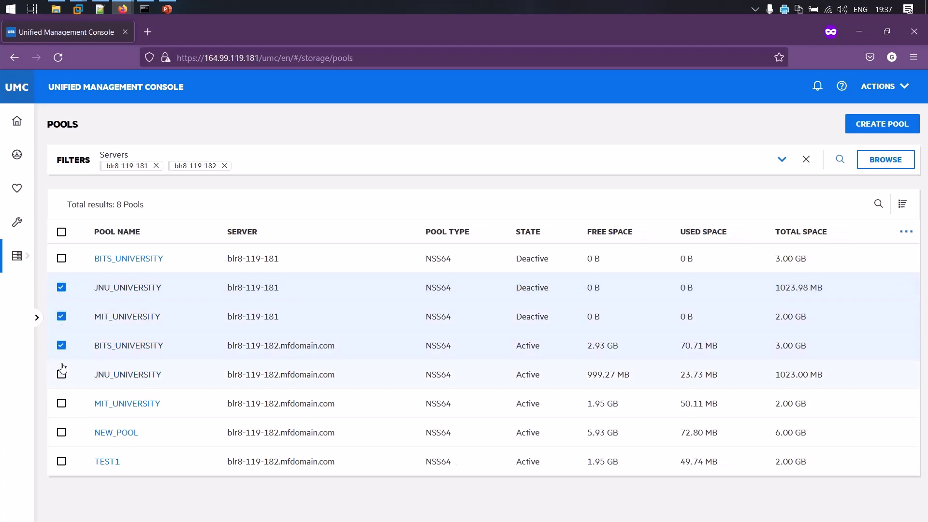
pyautogui.click(906, 232)
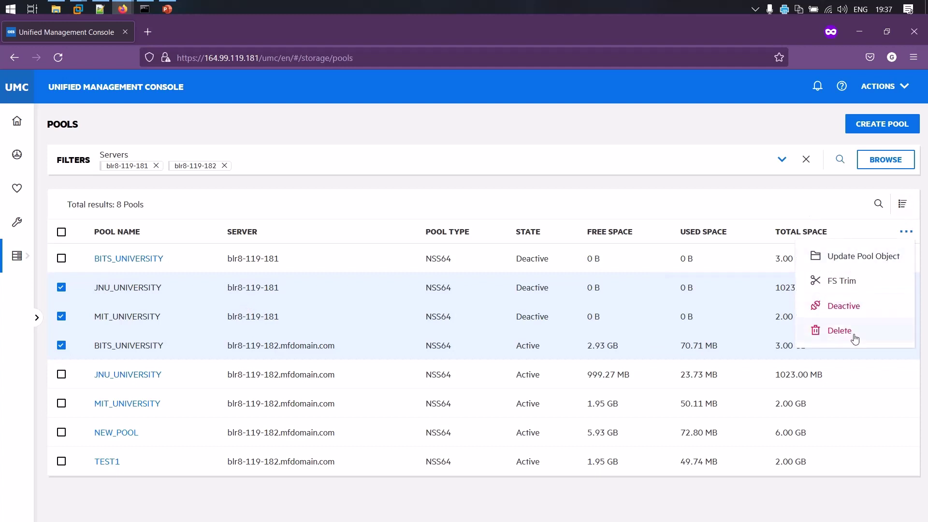
pyautogui.click(750, 214)
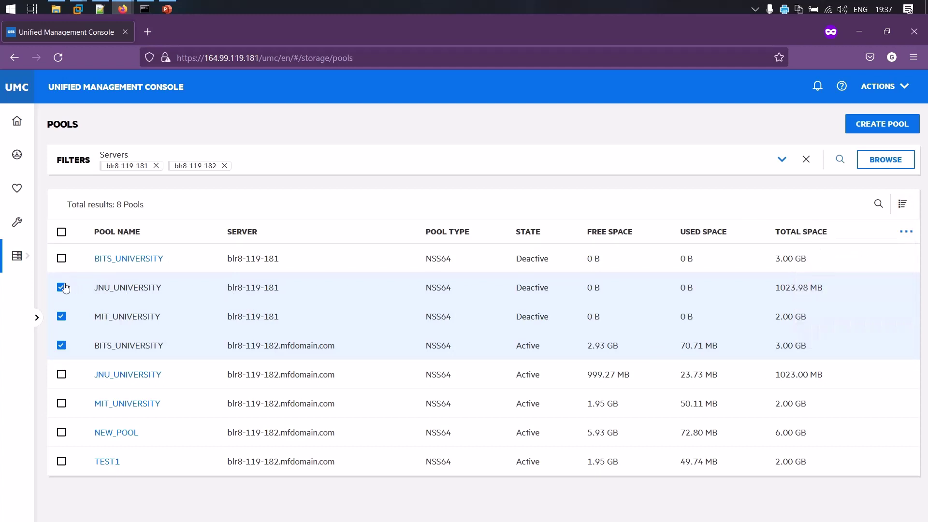
pyautogui.click(61, 287)
pyautogui.click(62, 316)
pyautogui.click(61, 345)
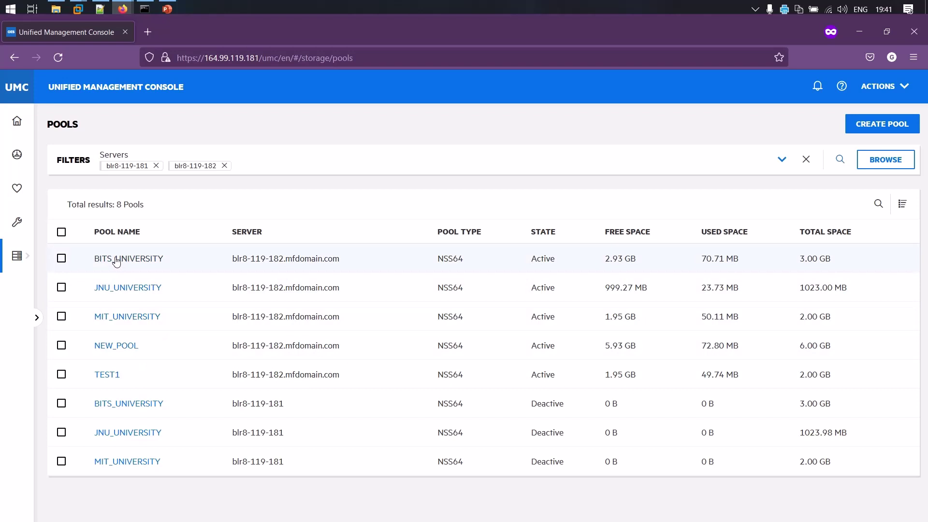
# Open the JNU_UNIVERSITY pool dashboard and review its information, volumes, partitions and devices.
pyautogui.click(115, 289)
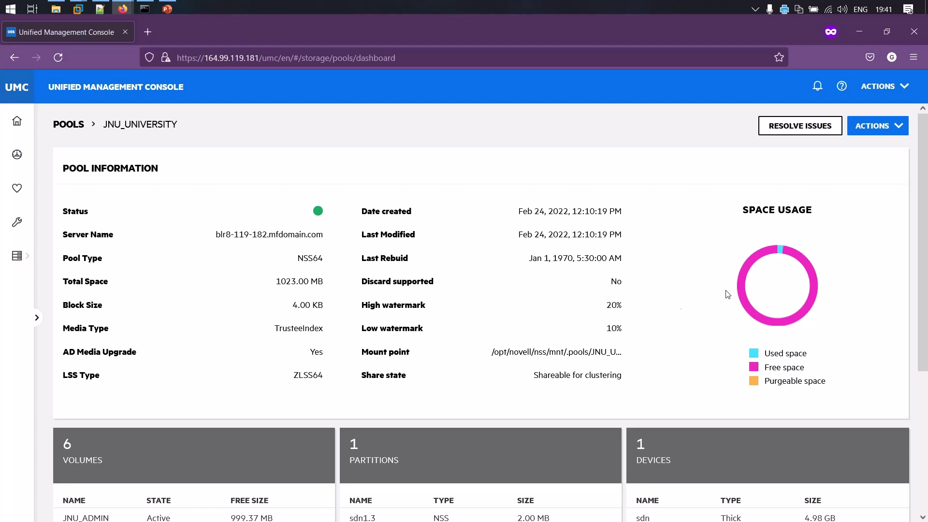
pyautogui.moveTo(781, 250)
pyautogui.scroll(-1, 790, 297)
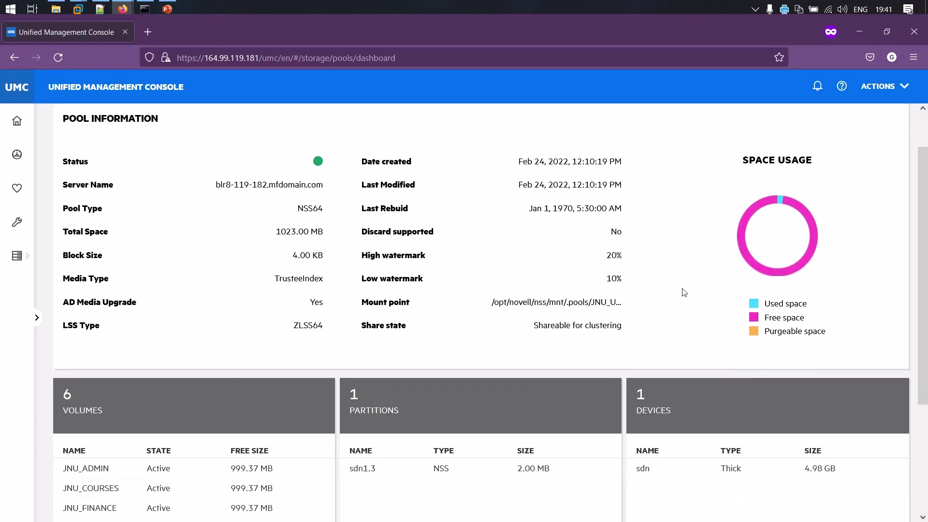
pyautogui.scroll(-1, 685, 293)
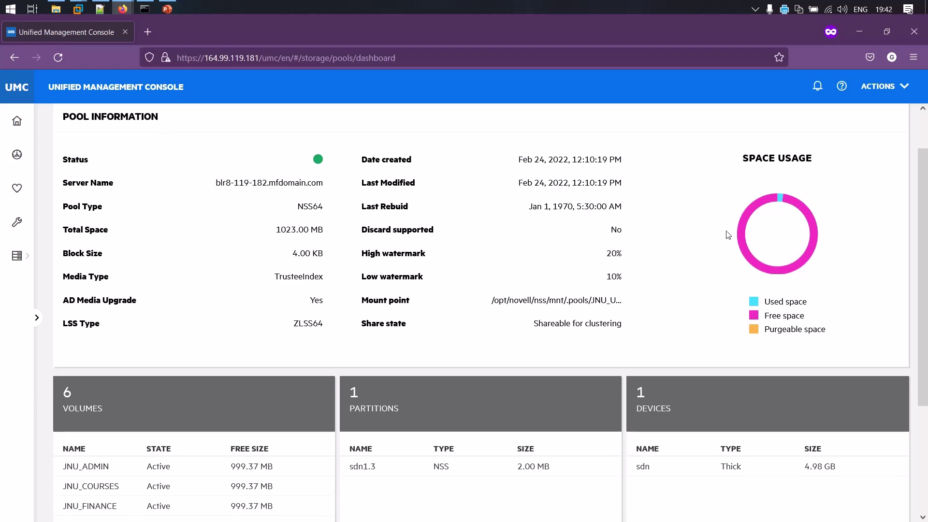
pyautogui.scroll(-1, 676, 282)
pyautogui.scroll(-3, 676, 282)
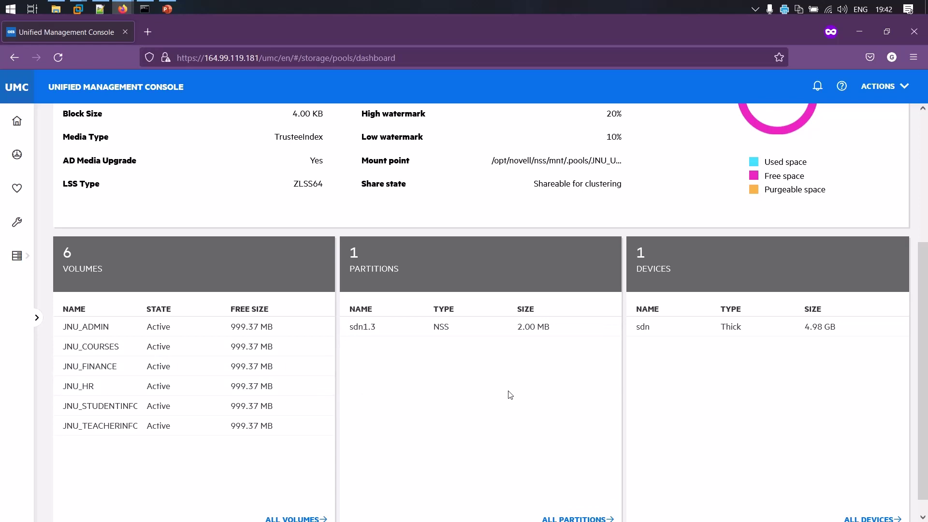
pyautogui.scroll(-1, 246, 367)
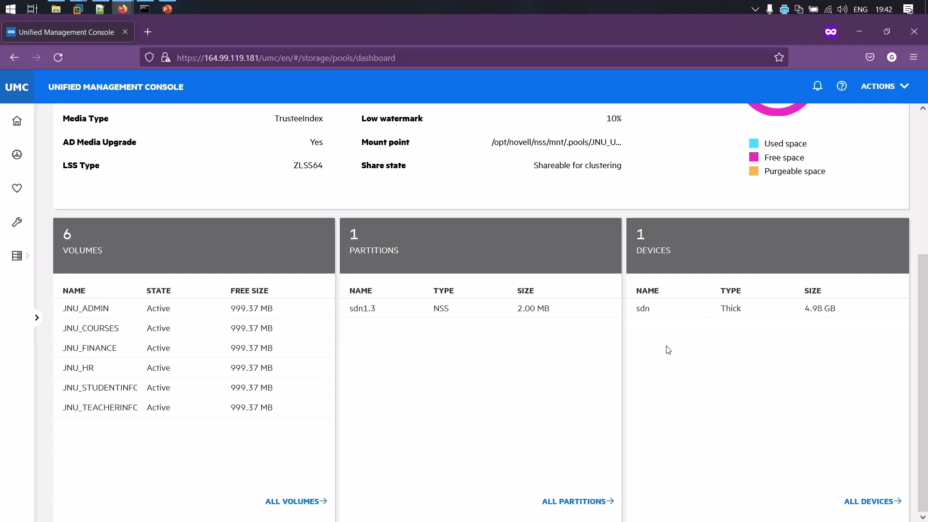
pyautogui.scroll(5, 471, 359)
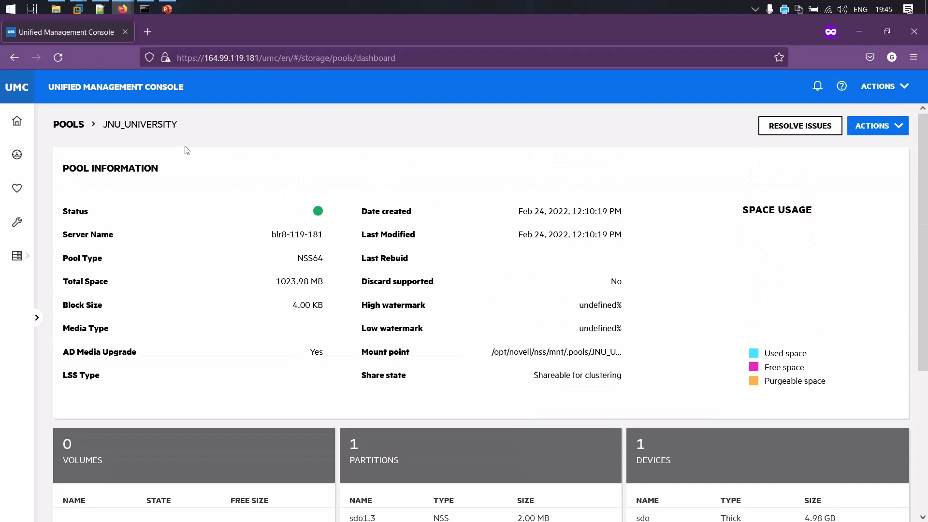
# Return to the Pools list and re-filter it to servers blr8-119-181 and blr8-119-182.
pyautogui.click(75, 126)
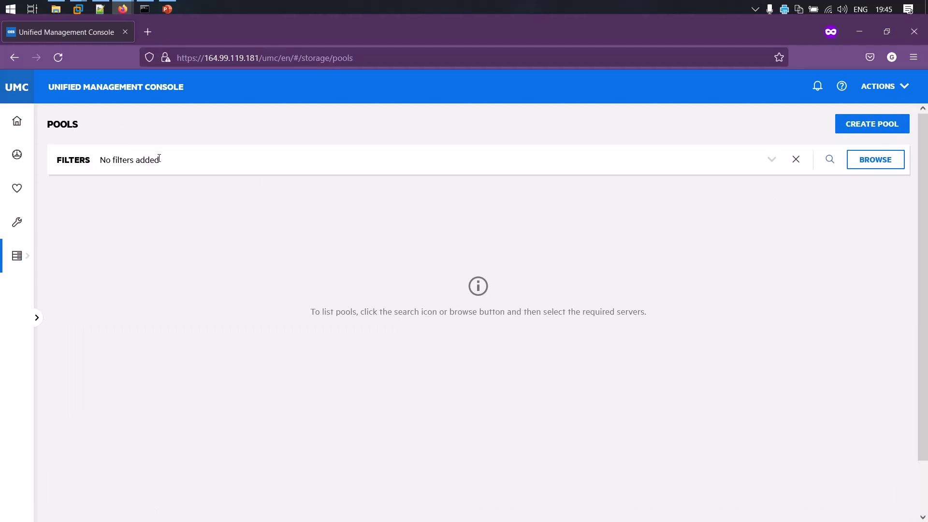
pyautogui.click(827, 166)
pyautogui.click(752, 185)
pyautogui.click(839, 159)
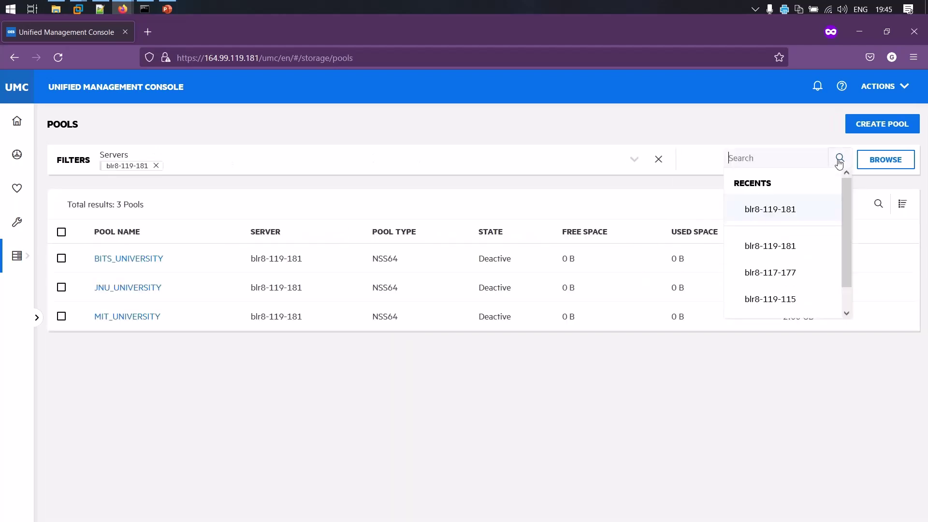
pyautogui.scroll(-1, 776, 234)
pyautogui.click(746, 304)
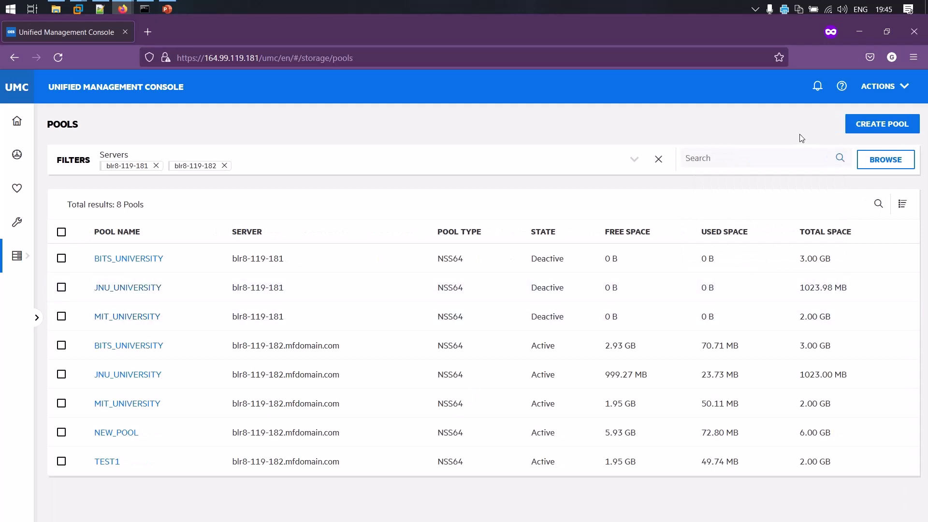
# Start a new pool using device sdb and advance to General Information.
pyautogui.click(854, 126)
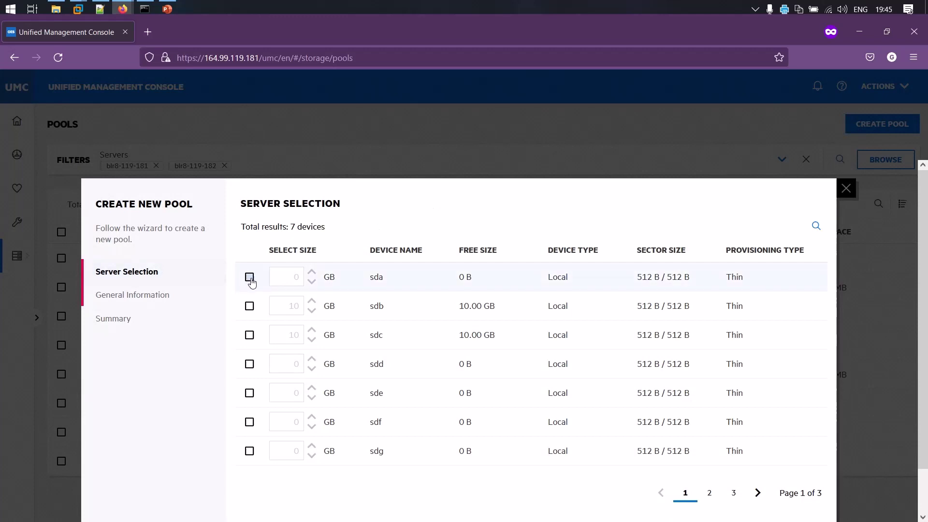
pyautogui.click(249, 306)
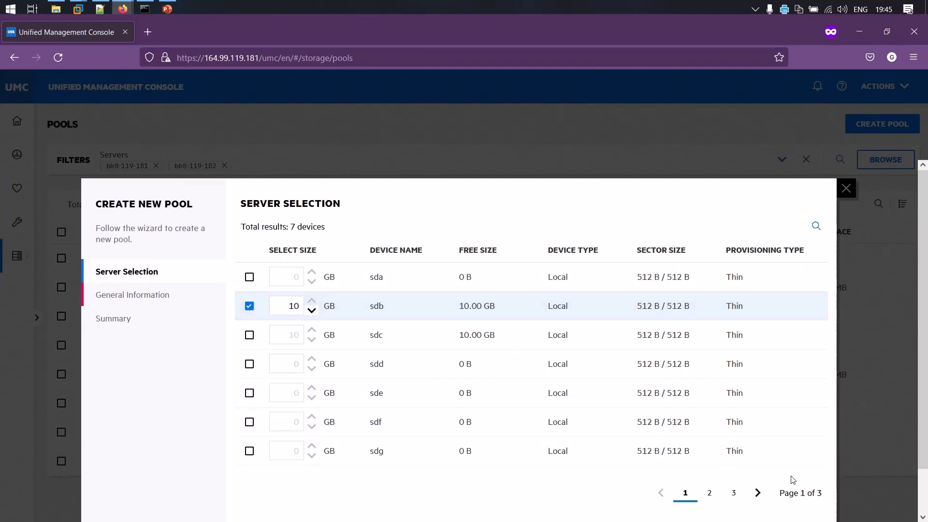
pyautogui.scroll(-2, 789, 478)
pyautogui.click(815, 485)
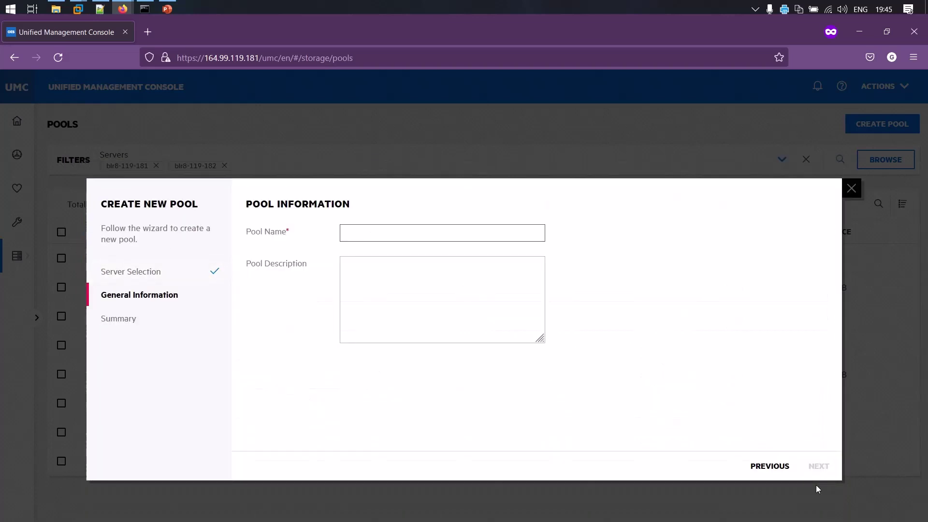
# Enter ACME_FINANCE as the pool name, trimming extra characters until every naming rule passes.
pyautogui.click(364, 236)
pyautogui.write('ACME_FIN')
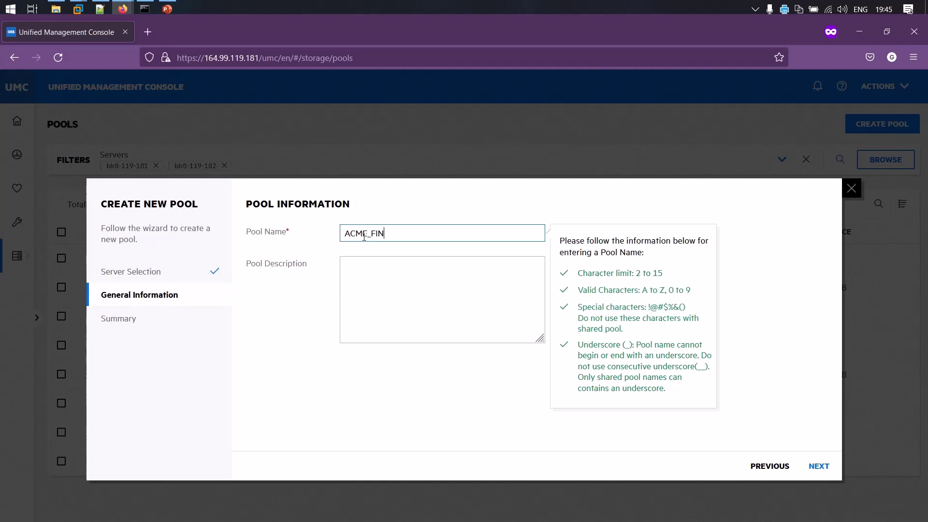
pyautogui.press('BackSpace')
pyautogui.write('INANCE_')
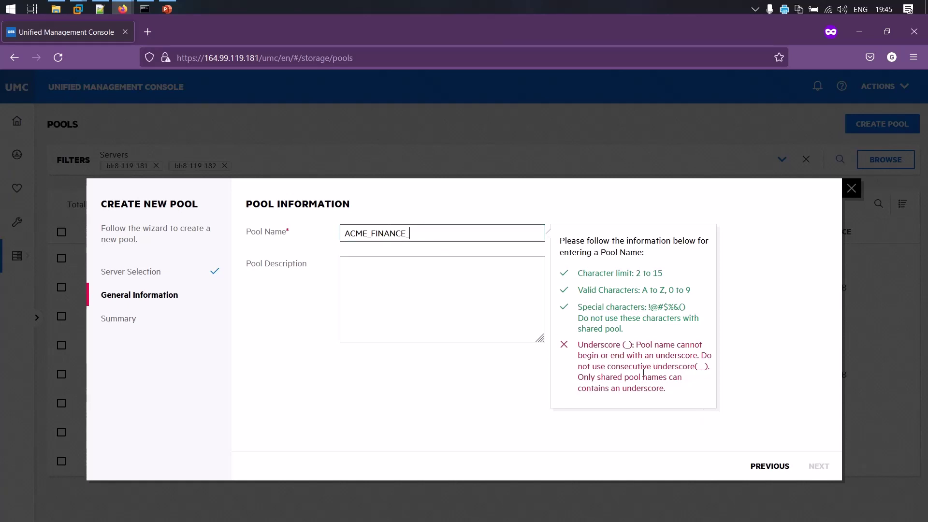
pyautogui.write('NO')
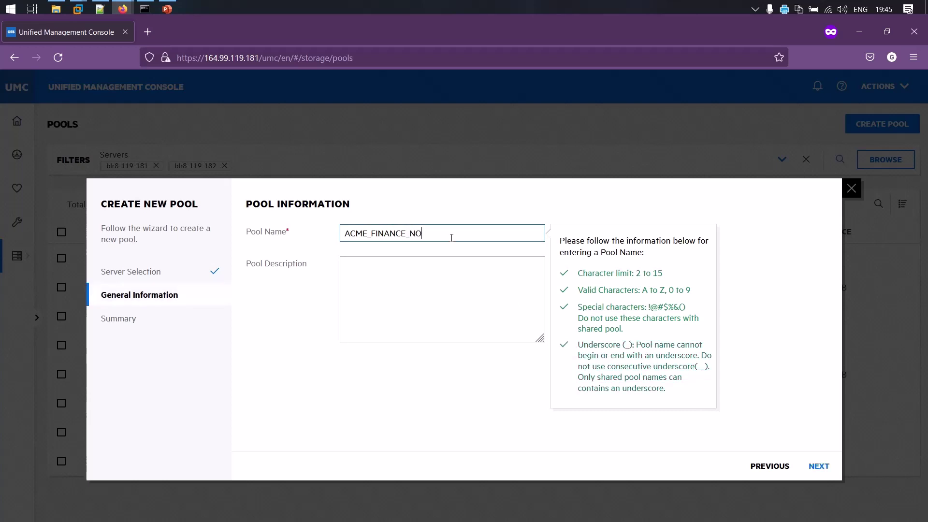
pyautogui.press('BackSpace')
pyautogui.press('BackSpace')
pyautogui.write('DATA')
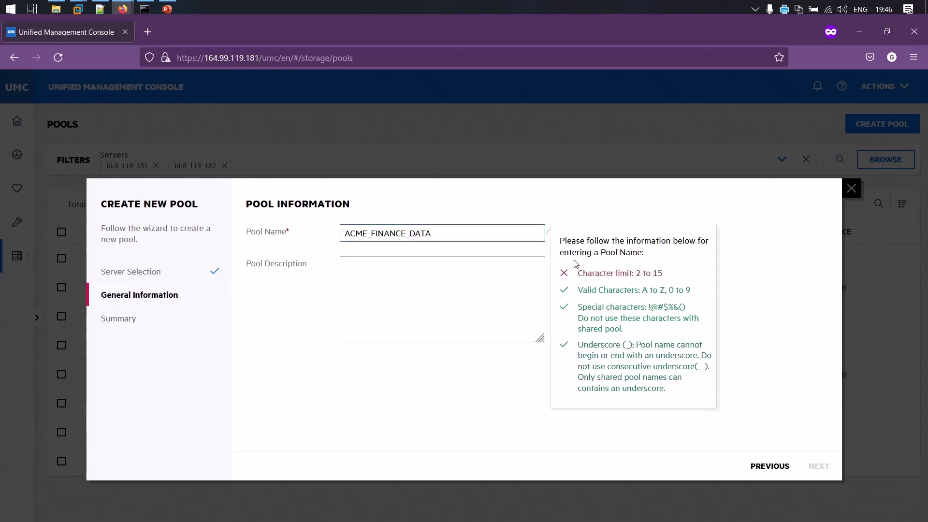
pyautogui.hotkey('shift', 'Home')
pyautogui.hotkey('shift', 'Right')
pyautogui.press('End')
pyautogui.press('BackSpace')
pyautogui.press('BackSpace')
pyautogui.press('BackSpace')
pyautogui.press('BackSpace')
pyautogui.press('BackSpace')
pyautogui.press('Tab')
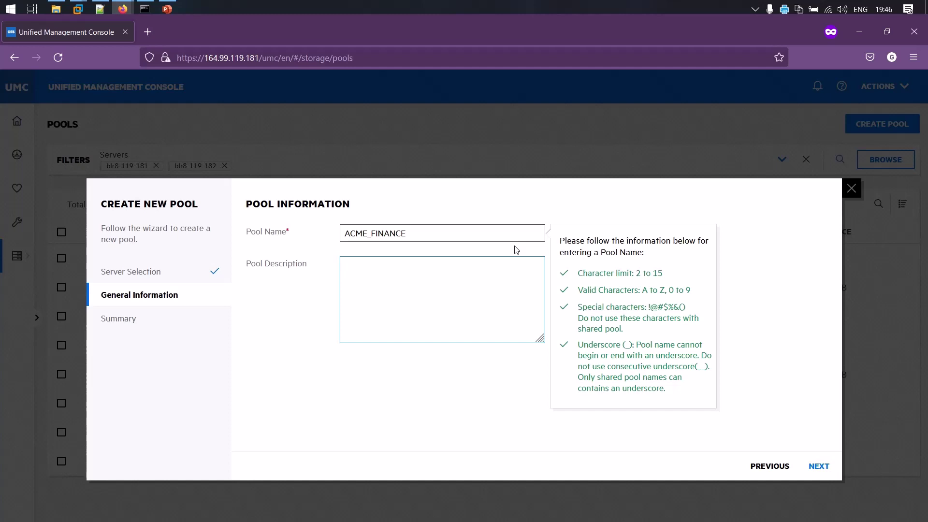
# Give the pool the description 'Finance data' and proceed to the Summary page.
pyautogui.click(489, 283)
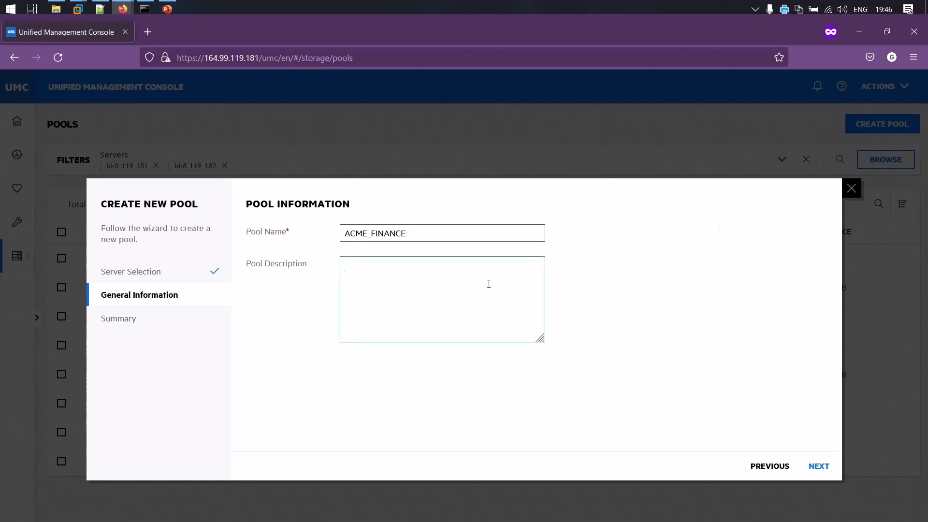
pyautogui.write('Finance data')
pyautogui.click(817, 465)
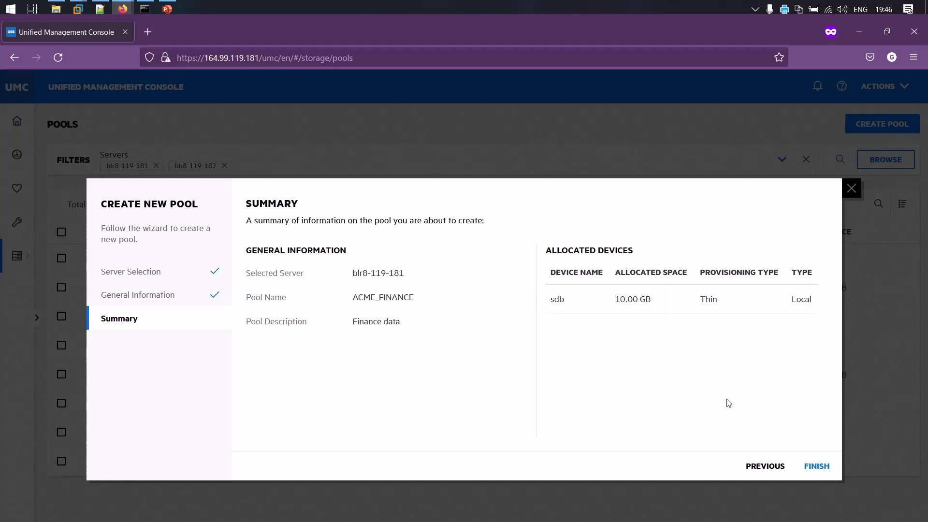
# Finish creating the ACME_FINANCE pool, tick and untick its row, and open Storage.
pyautogui.click(816, 466)
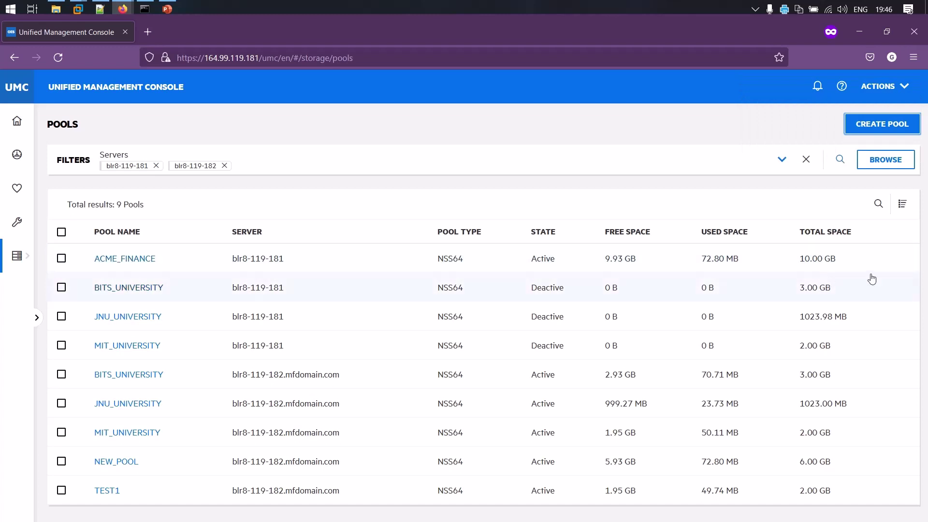
pyautogui.click(58, 261)
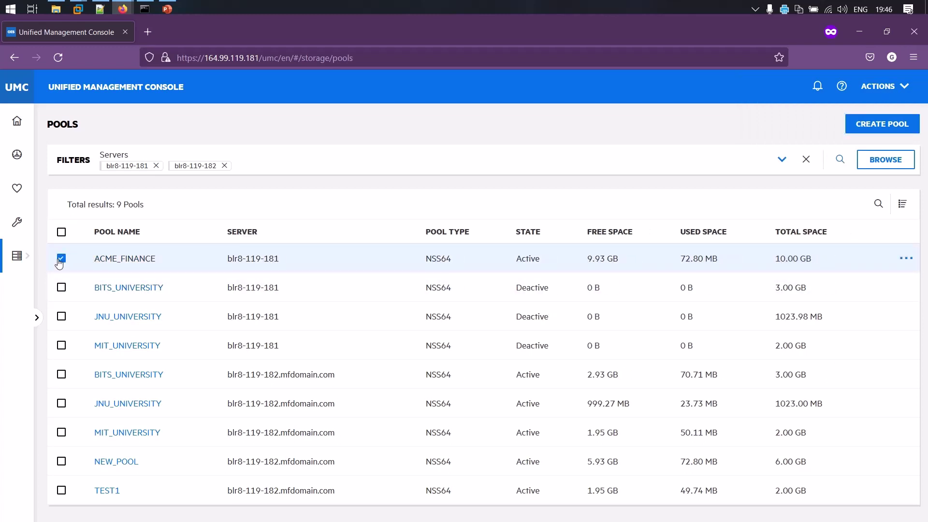
pyautogui.click(59, 261)
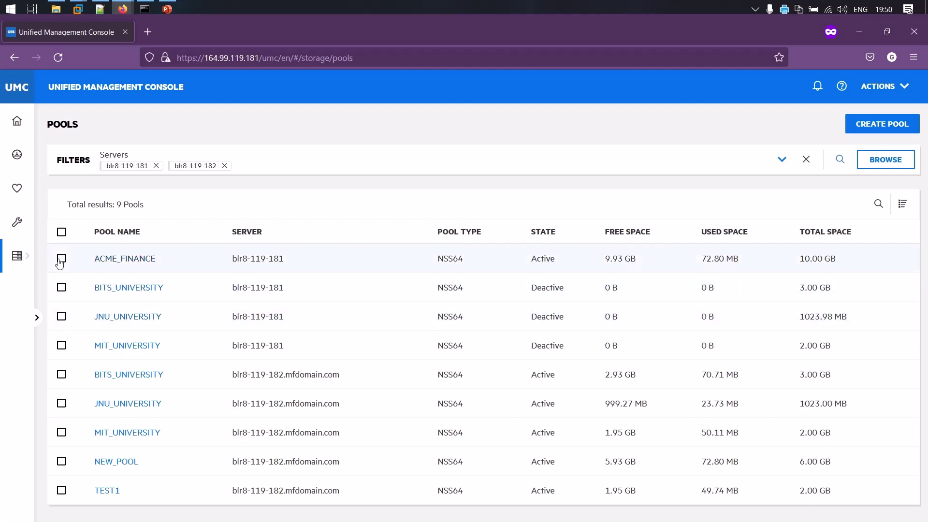
pyautogui.click(18, 257)
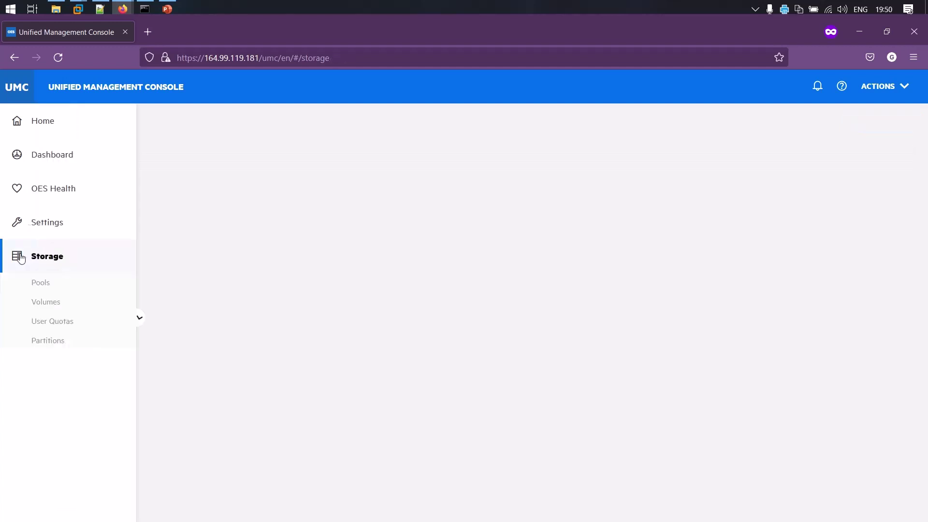
# Open the Volumes page and filter it to servers blr8-119-181 and blr8-119-182.
pyautogui.click(50, 303)
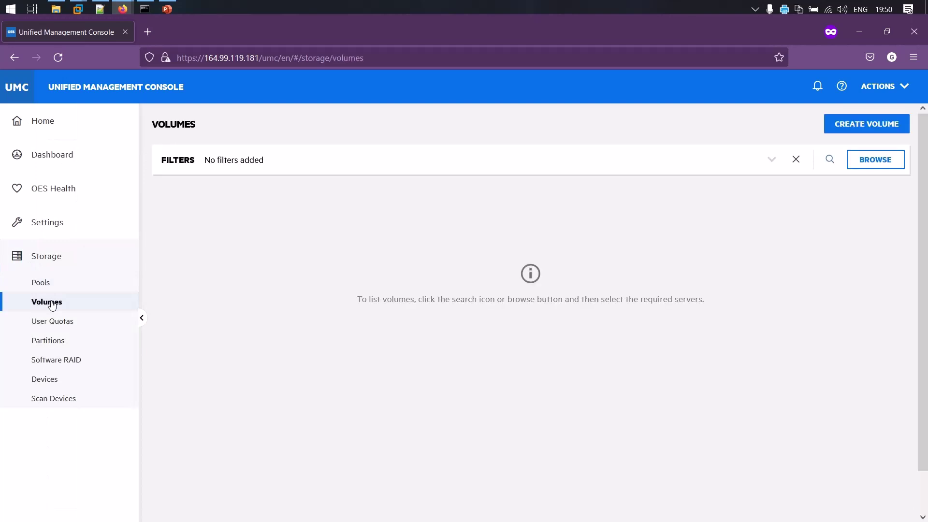
pyautogui.click(142, 317)
pyautogui.click(830, 159)
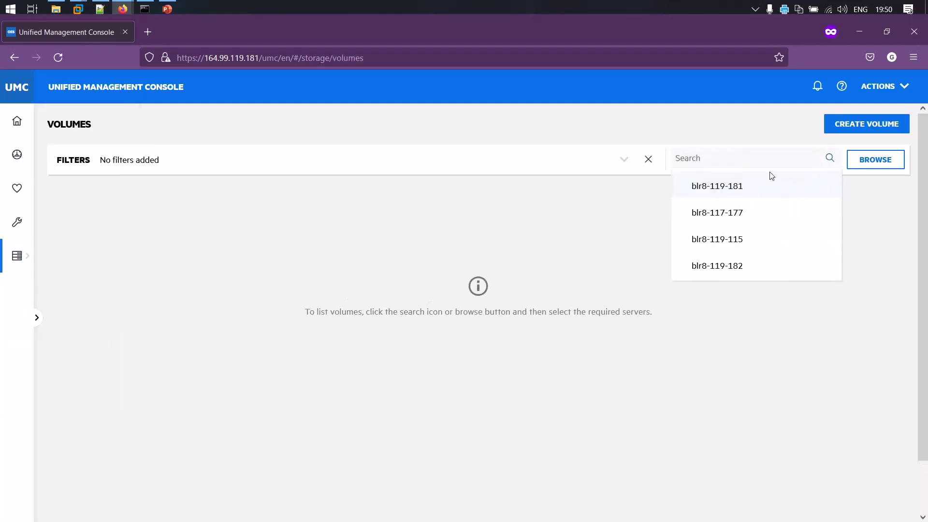
pyautogui.click(752, 183)
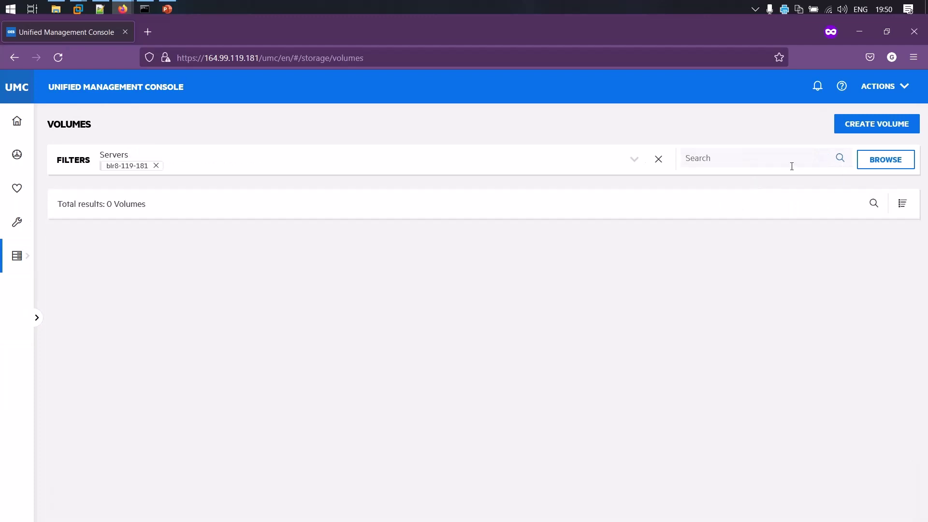
pyautogui.click(840, 160)
pyautogui.scroll(-1, 789, 209)
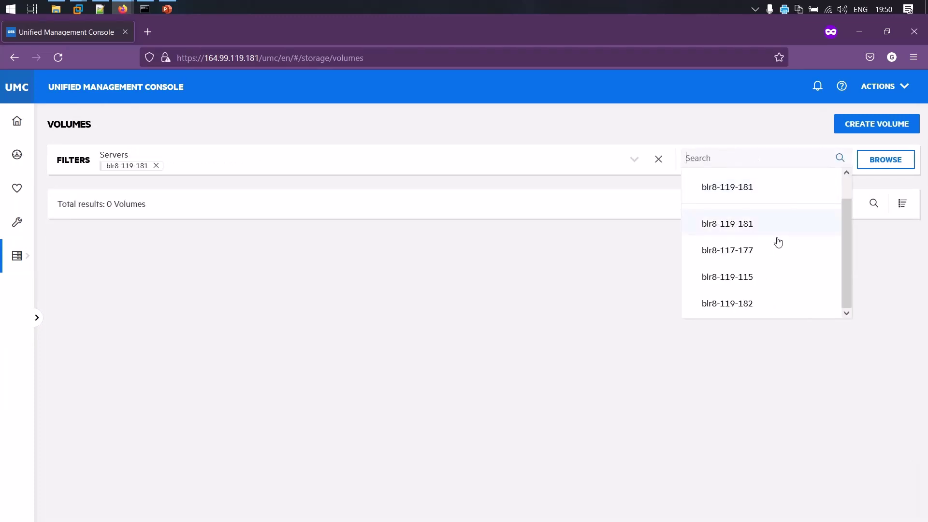
pyautogui.click(749, 302)
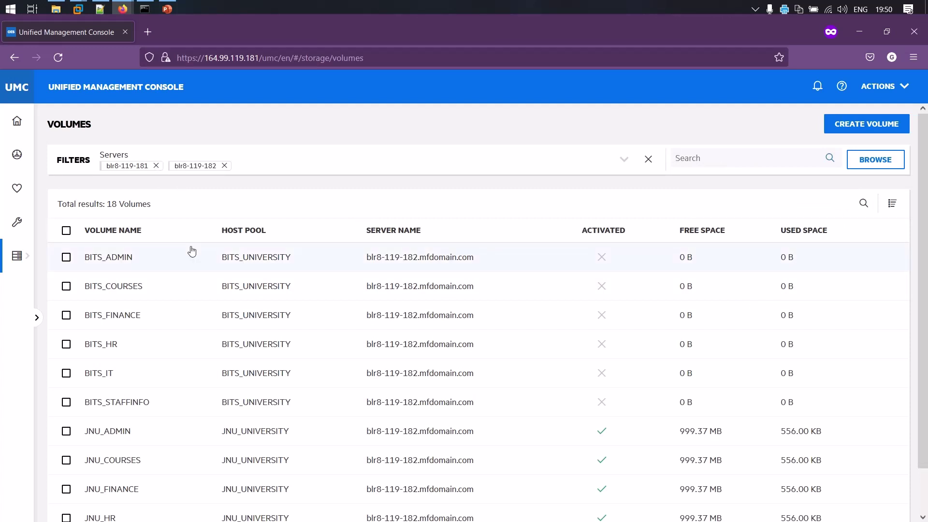
pyautogui.scroll(-1, 190, 250)
pyautogui.scroll(-1, 207, 314)
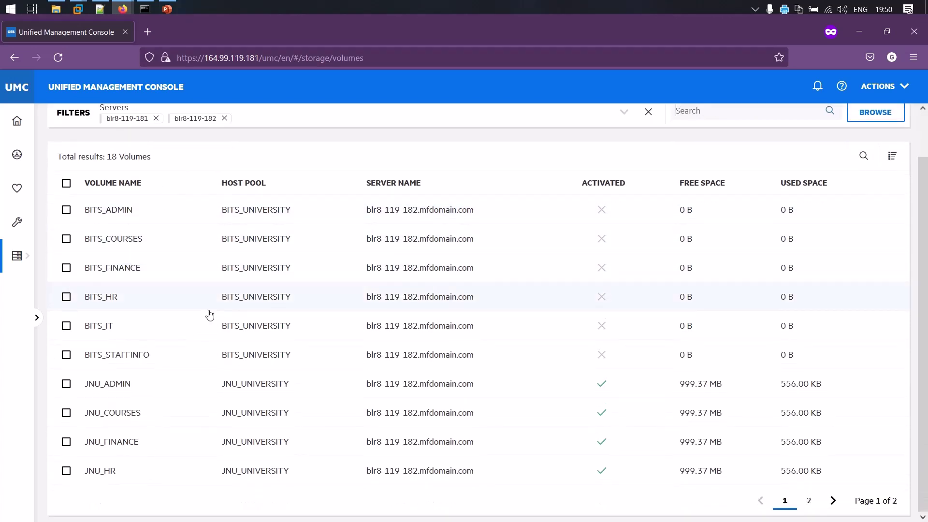
pyautogui.scroll(2, 361, 376)
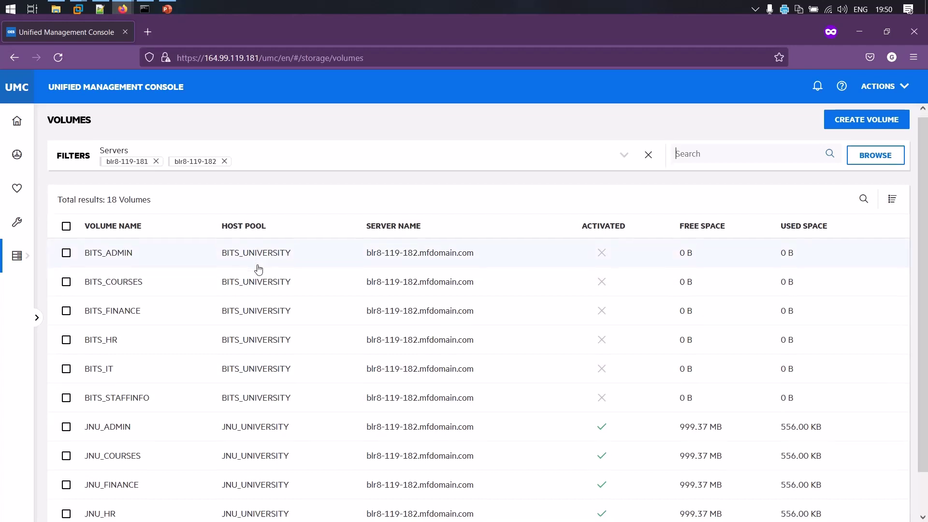
pyautogui.scroll(-1, 259, 270)
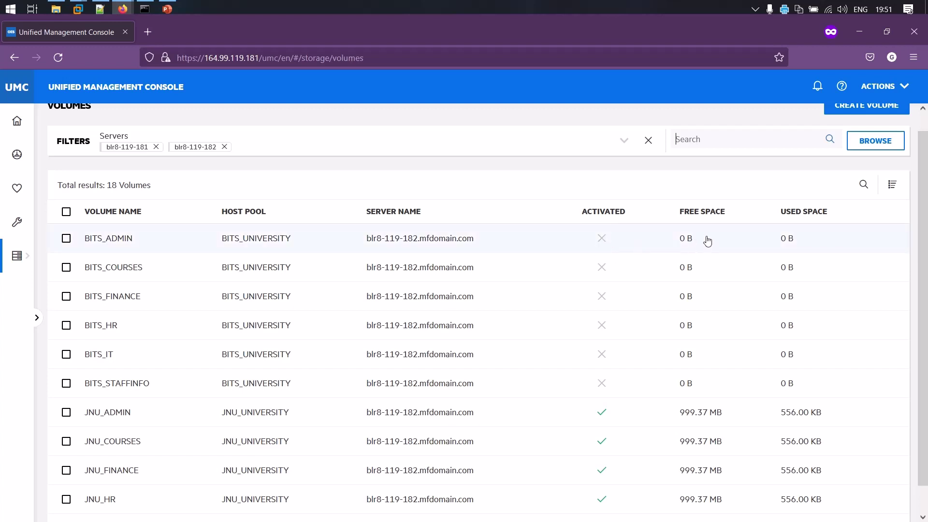
# Add the Encrypted column to the volumes table through the column settings.
pyautogui.click(892, 184)
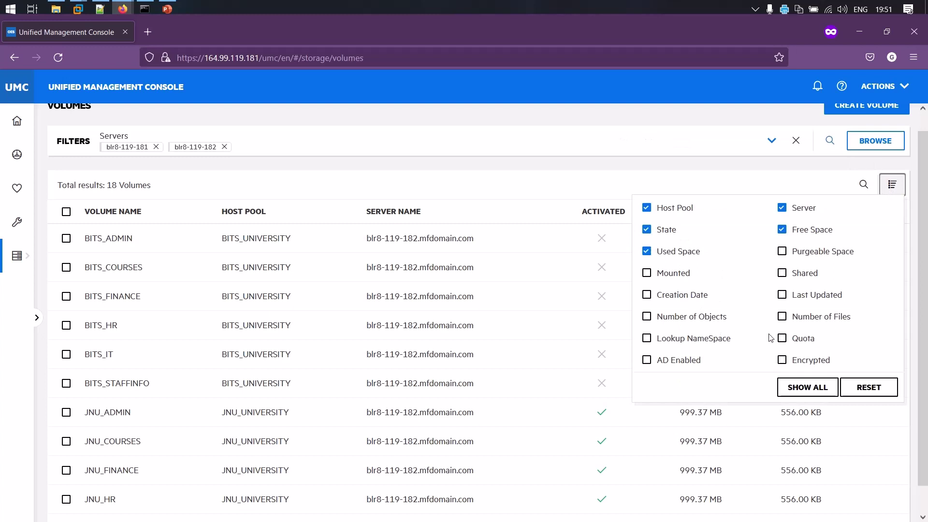
pyautogui.click(781, 359)
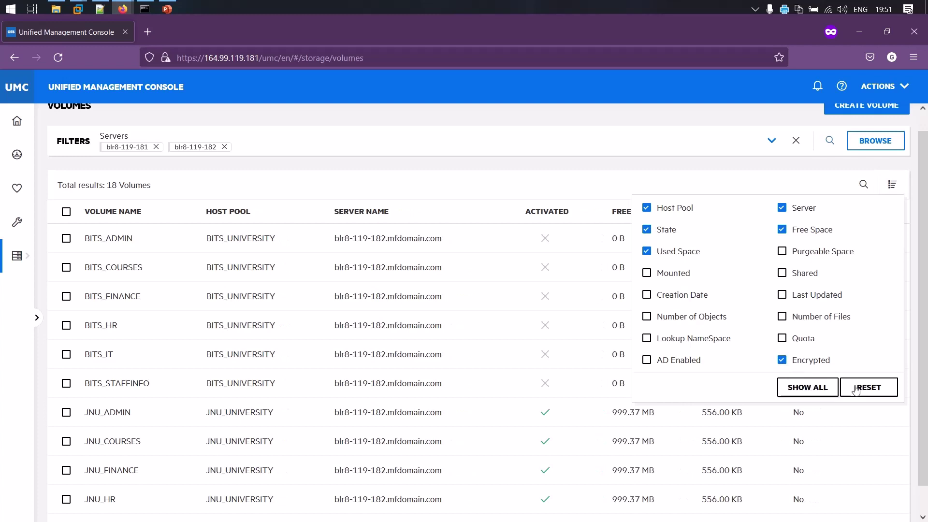
pyautogui.click(783, 171)
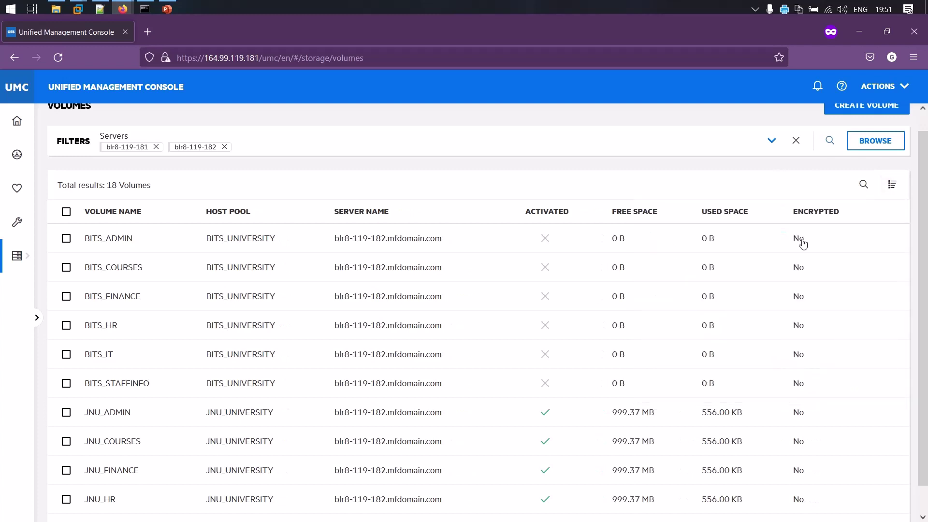
# Browse pages 1 and 2 of the volumes list and check the JNU_ADMIN volume.
pyautogui.scroll(-1, 813, 362)
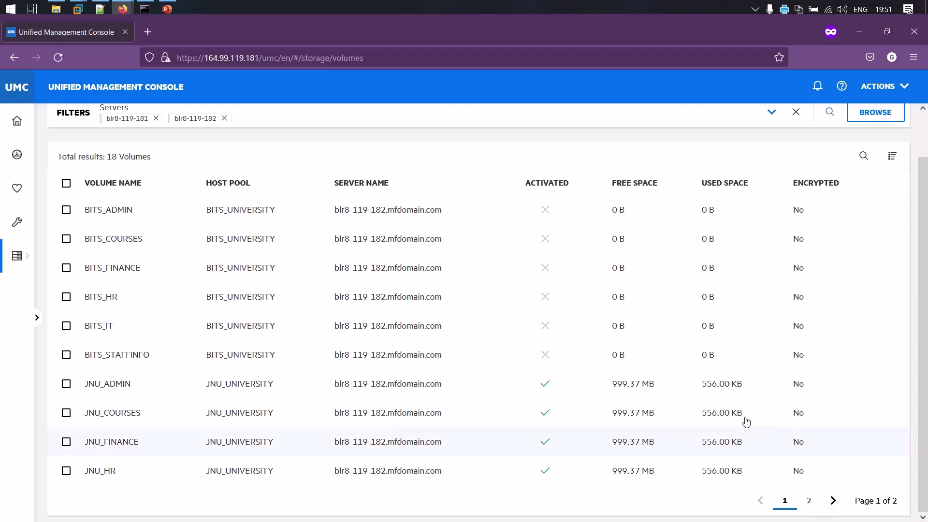
pyautogui.scroll(2, 746, 422)
pyautogui.scroll(-2, 744, 423)
pyautogui.click(839, 504)
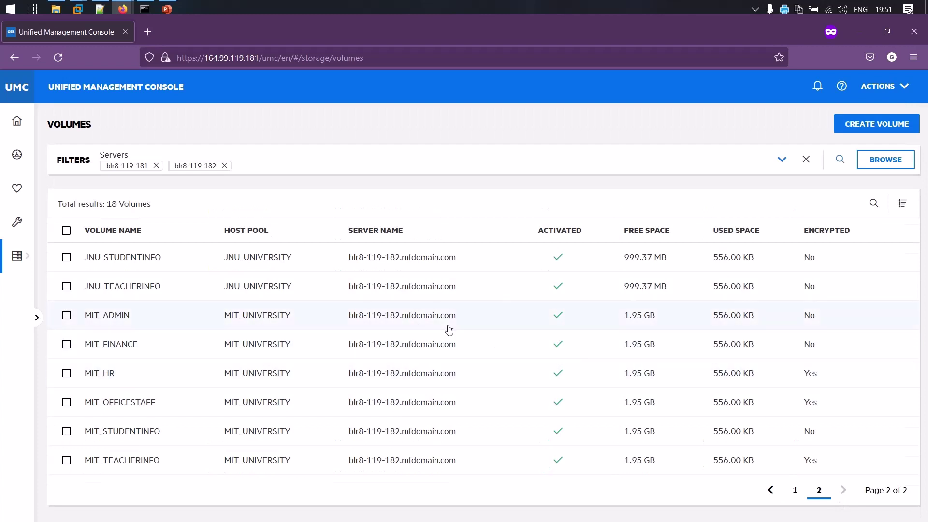
pyautogui.click(769, 489)
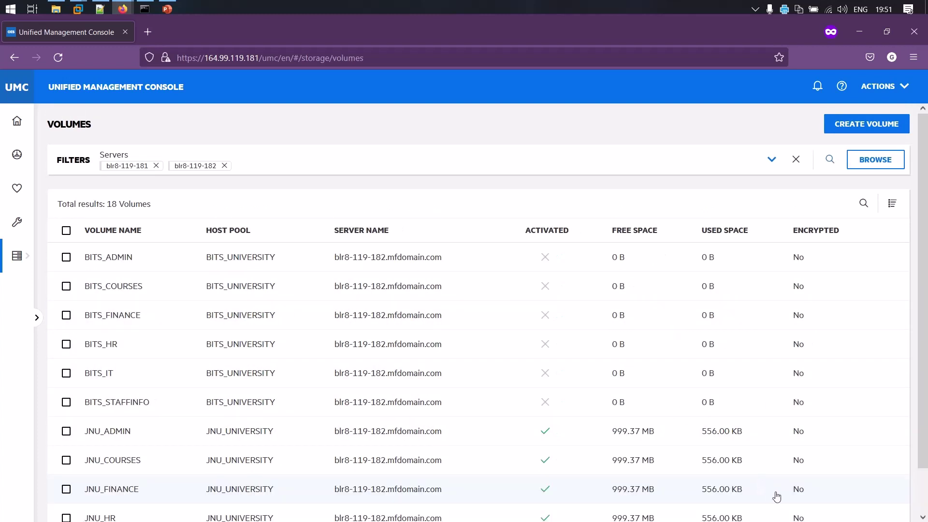
pyautogui.scroll(-2, 776, 496)
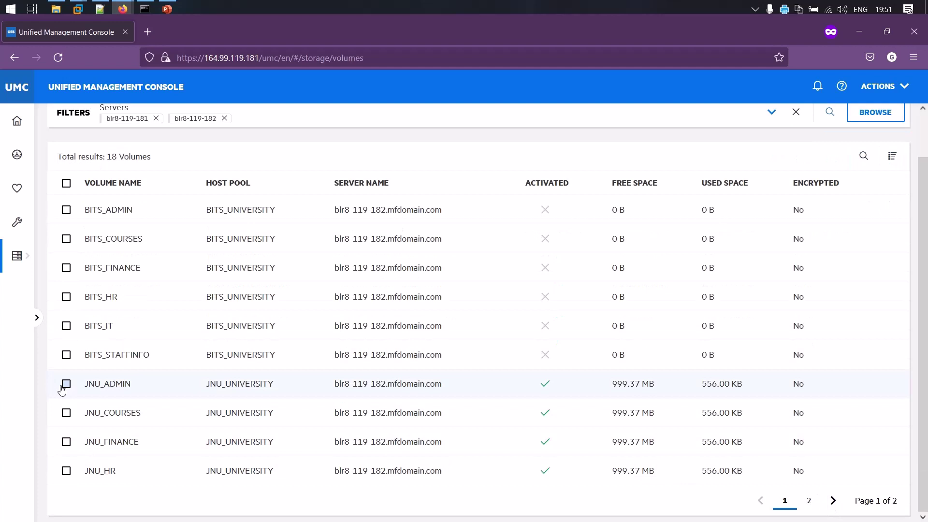
pyautogui.click(67, 384)
# On page 2, select MIT_HR, view its actions without choosing one, then deselect it.
pyautogui.click(832, 500)
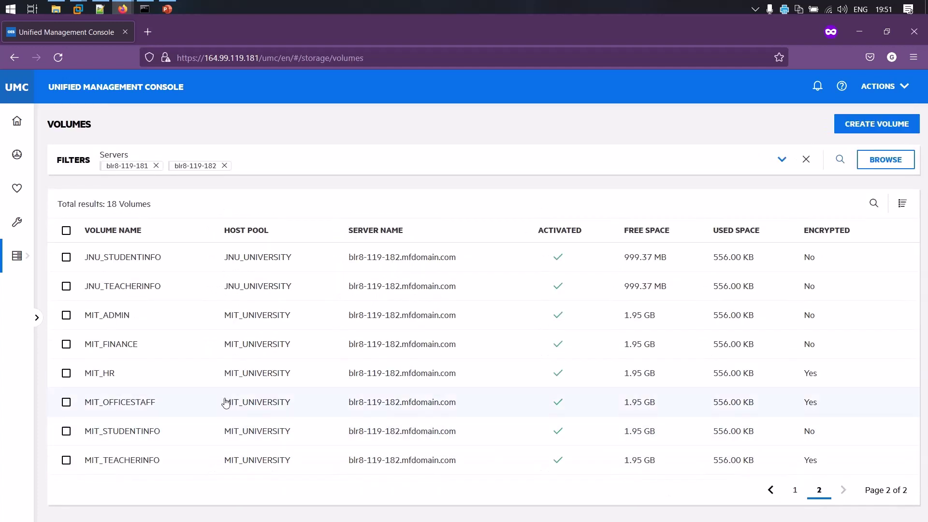
pyautogui.click(66, 374)
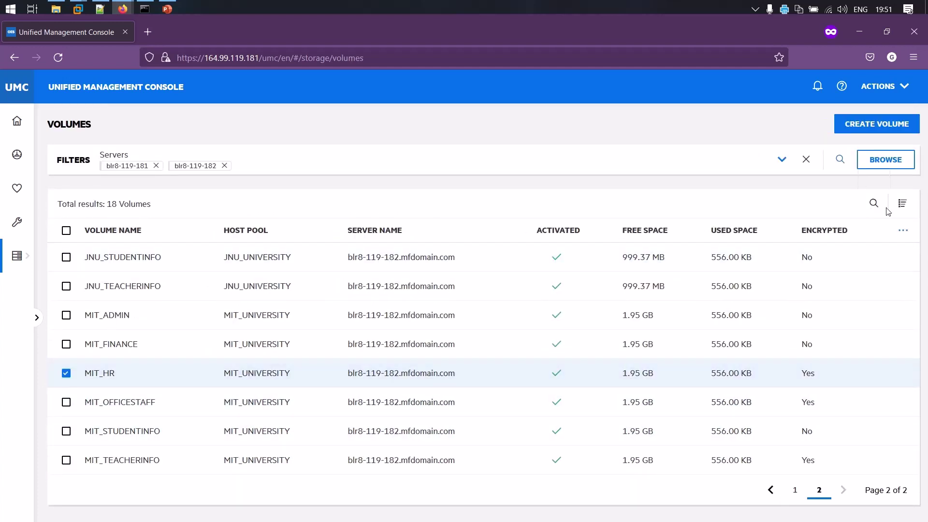
pyautogui.click(902, 231)
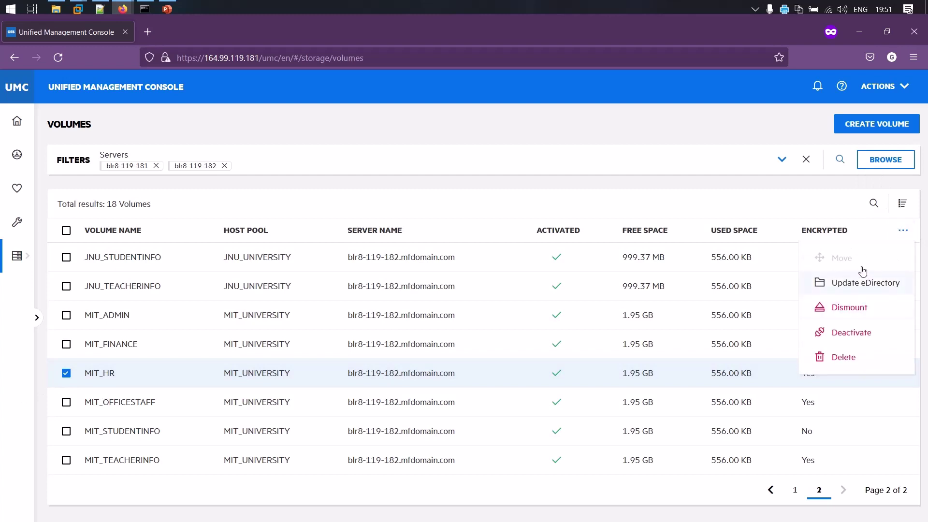
pyautogui.click(815, 211)
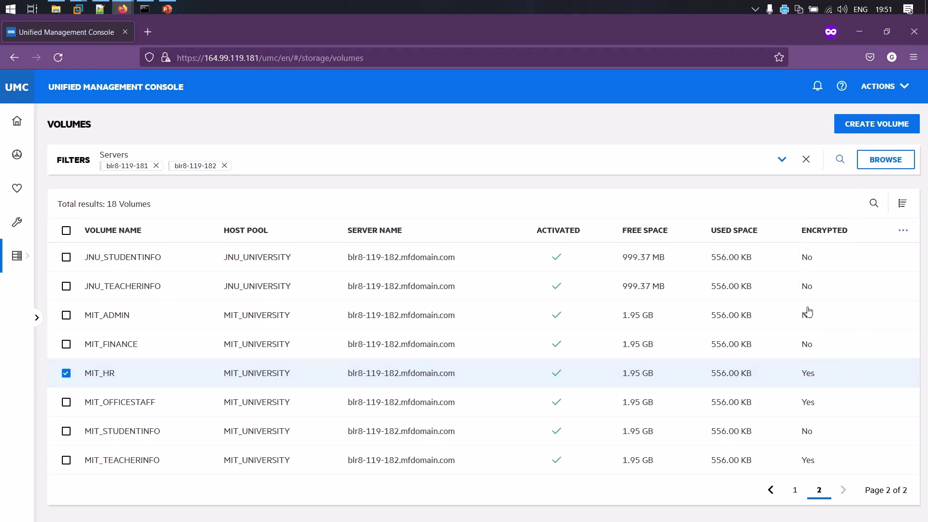
pyautogui.click(71, 378)
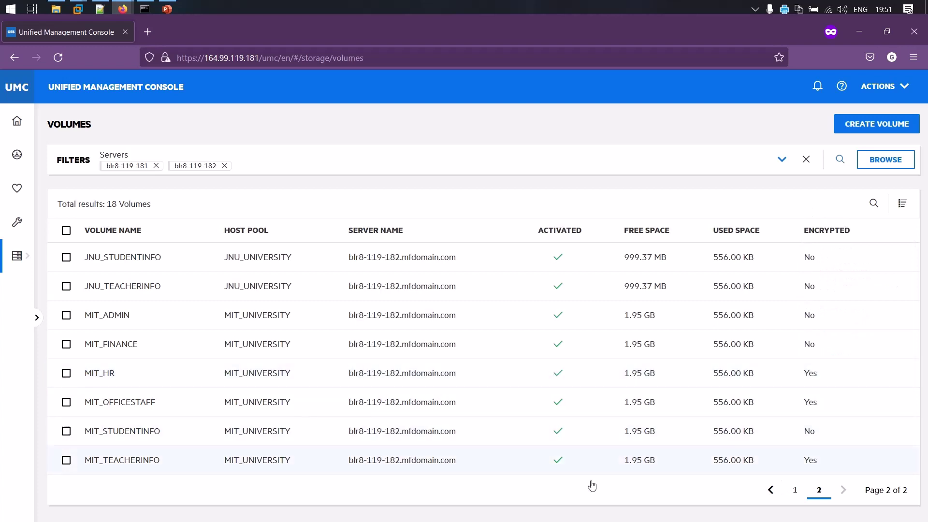
# On page 1, select JNU_ADMIN and open its Rename dialog, then cancel it.
pyautogui.click(770, 489)
pyautogui.click(66, 431)
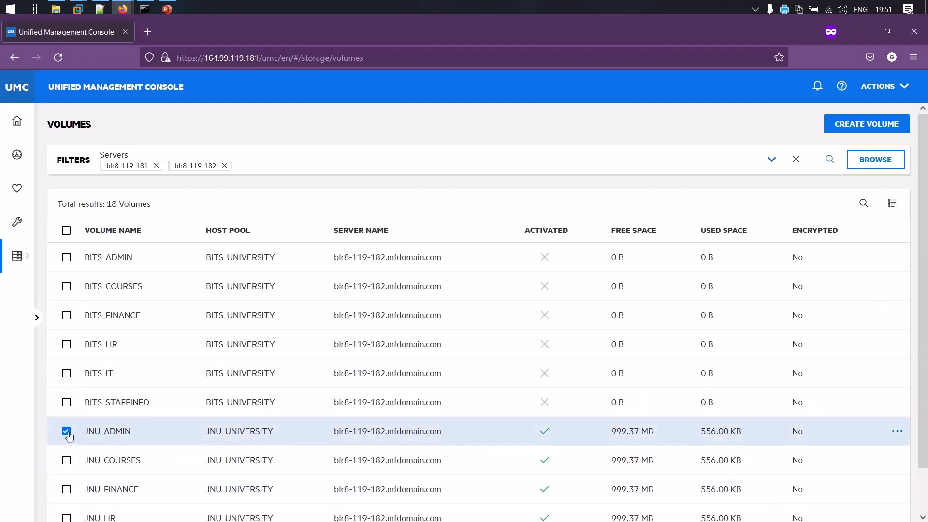
pyautogui.click(66, 430)
pyautogui.scroll(-2, 66, 437)
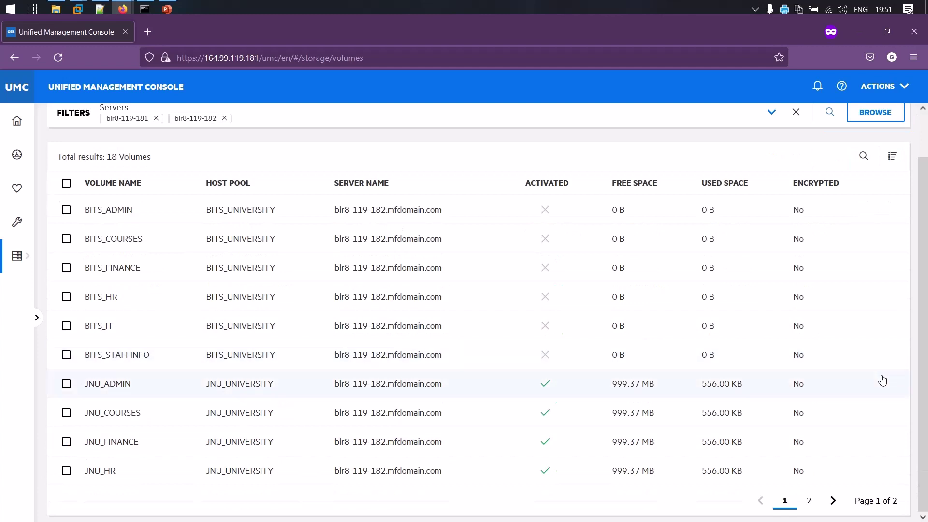
pyautogui.click(887, 385)
pyautogui.click(896, 385)
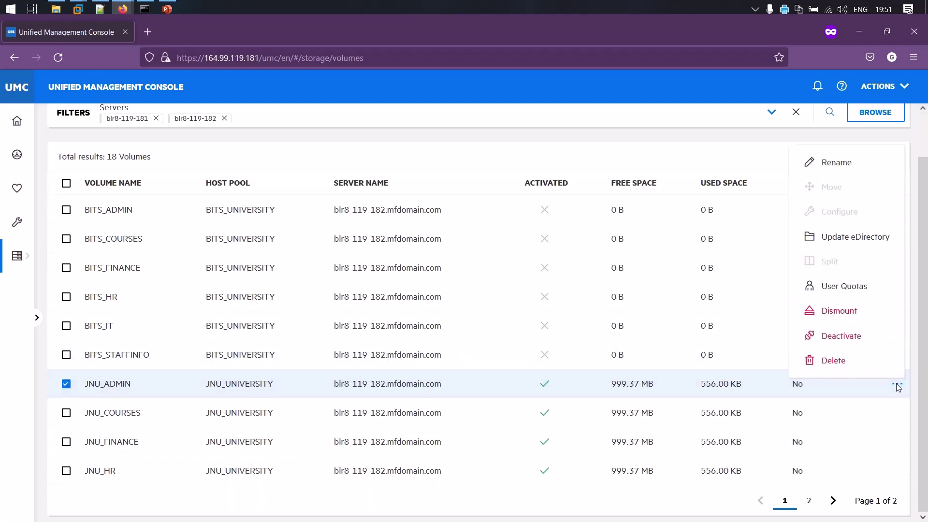
pyautogui.click(853, 173)
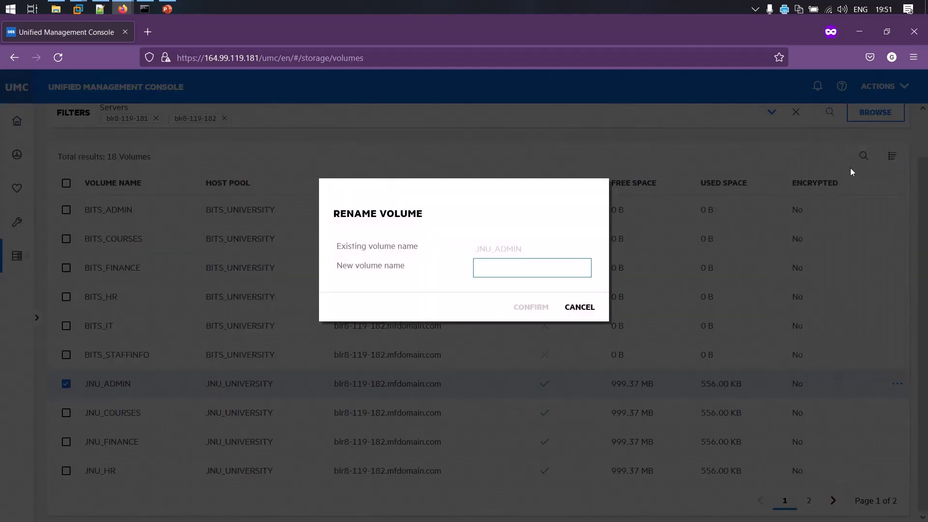
pyautogui.click(578, 307)
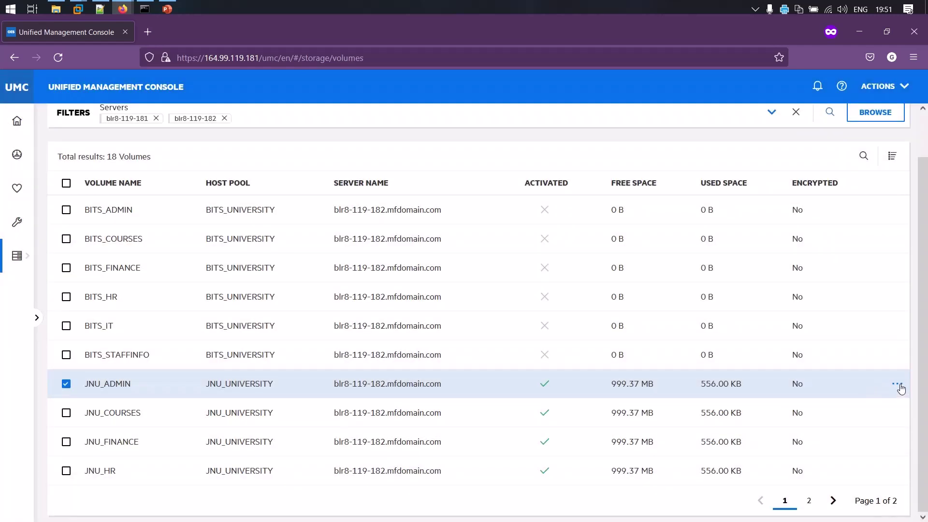
# Also select JNU_COURSES and view the bulk actions menu without choosing anything.
pyautogui.click(900, 386)
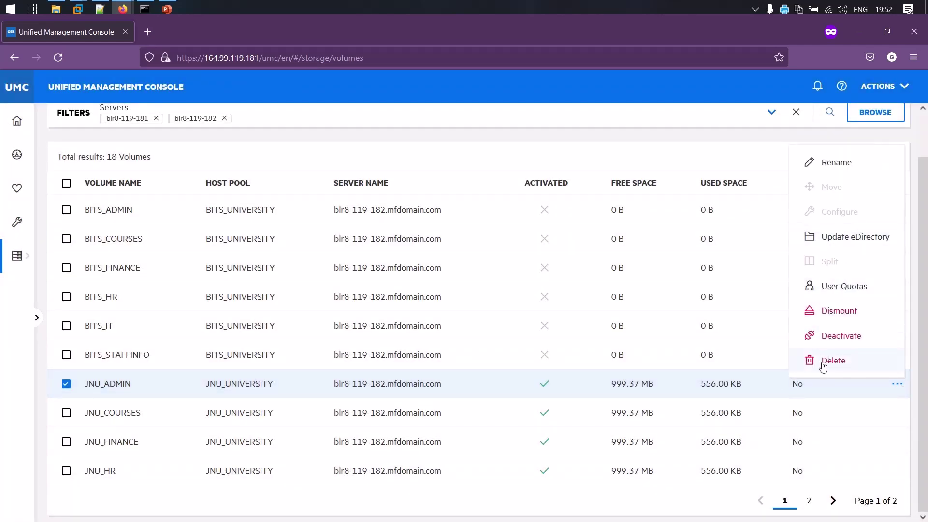
pyautogui.click(899, 385)
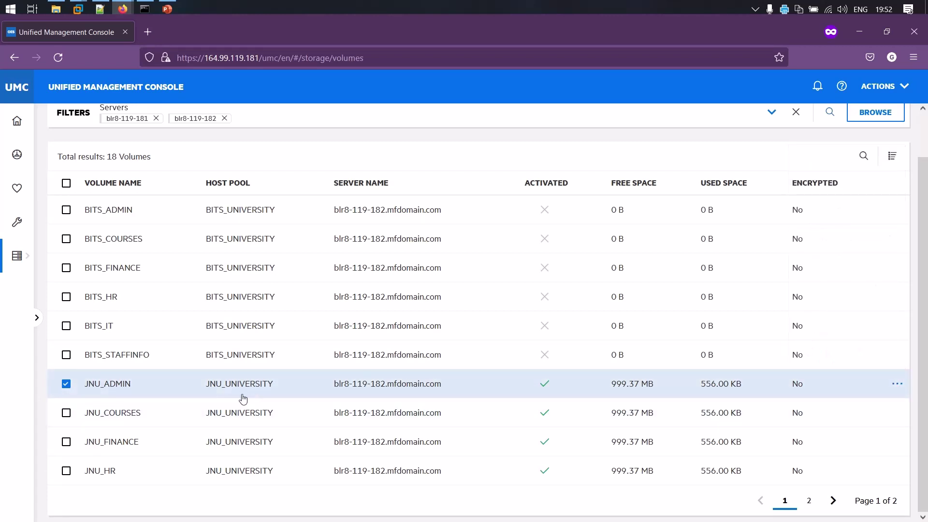
pyautogui.click(66, 413)
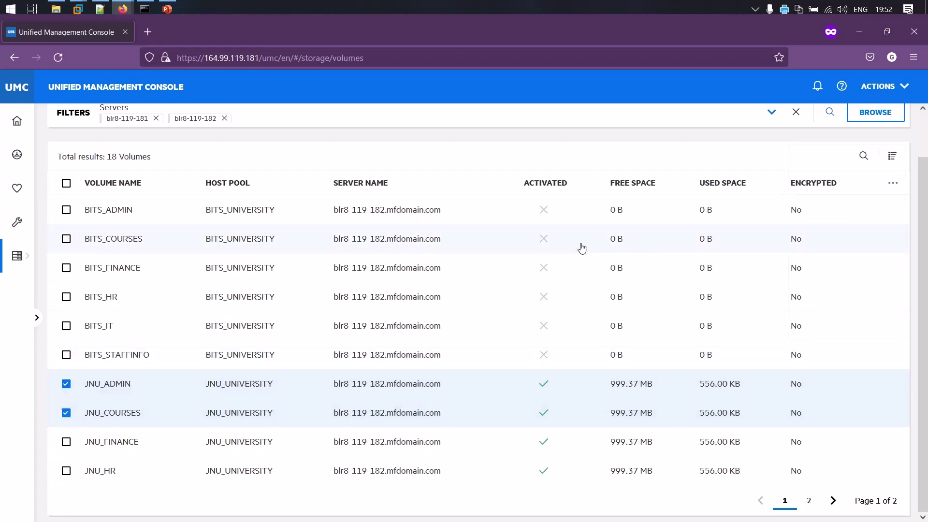
pyautogui.click(893, 183)
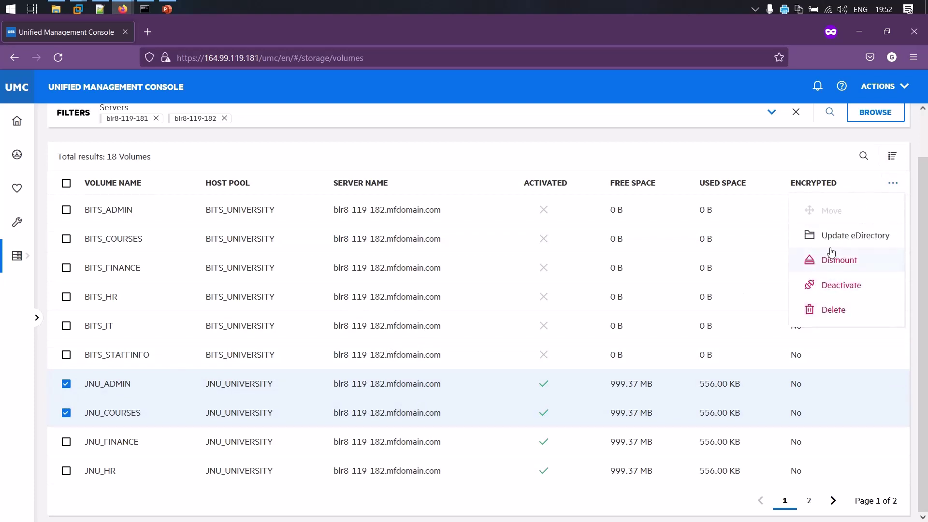
pyautogui.click(887, 186)
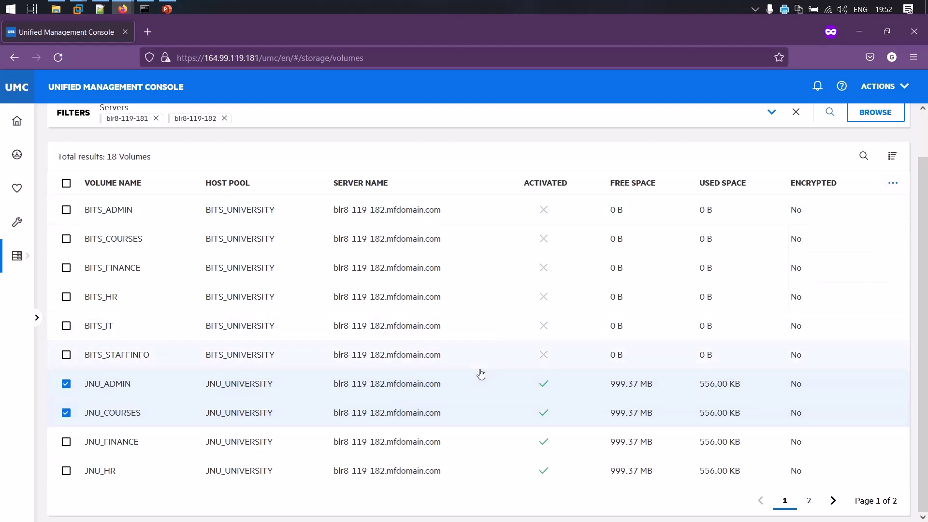
pyautogui.scroll(2, 480, 375)
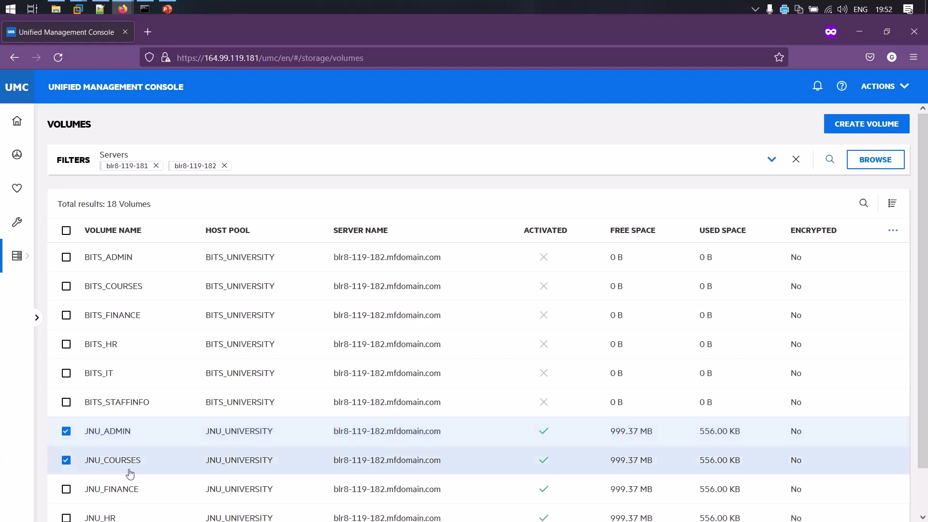
# Clear the JNU_ADMIN and JNU_COURSES selections and start a new volume with a fixed 5 GB quota.
pyautogui.click(66, 430)
pyautogui.click(67, 460)
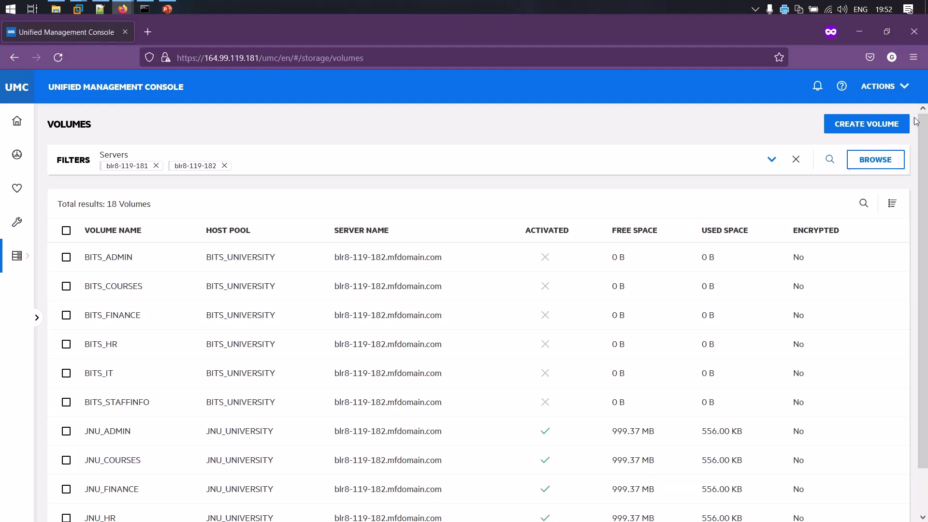
pyautogui.click(890, 126)
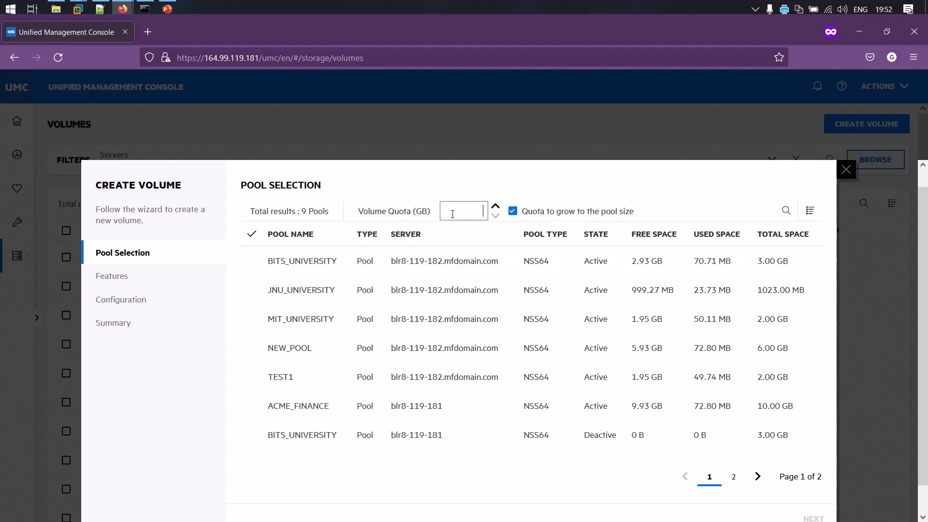
pyautogui.click(513, 212)
pyautogui.click(513, 212)
# Choose NEW_POOL as the volume's pool and continue to the Features step.
pyautogui.click(310, 353)
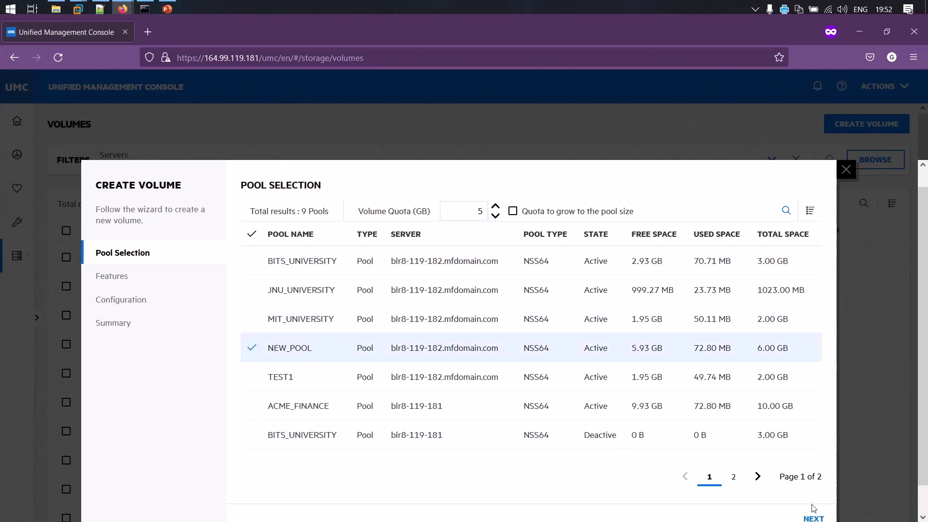
pyautogui.click(757, 477)
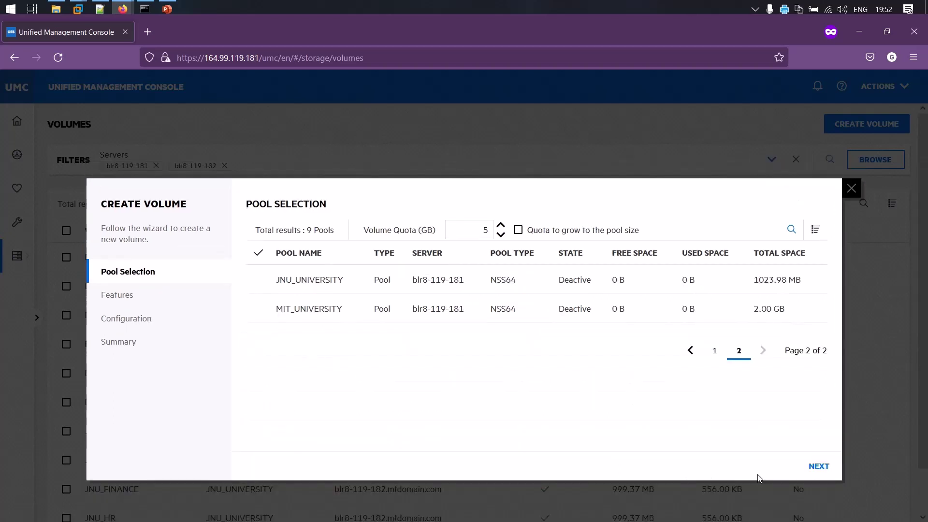
pyautogui.click(697, 353)
pyautogui.scroll(-1, 705, 470)
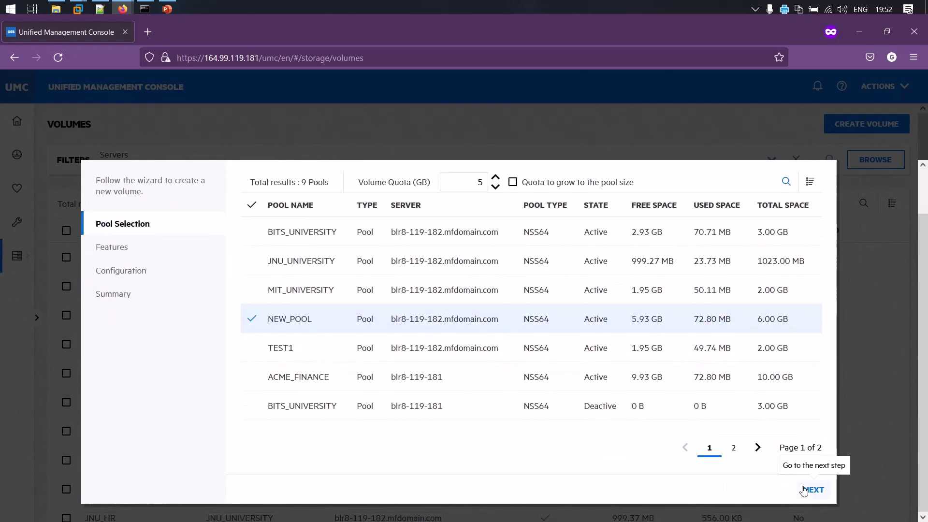
pyautogui.click(804, 490)
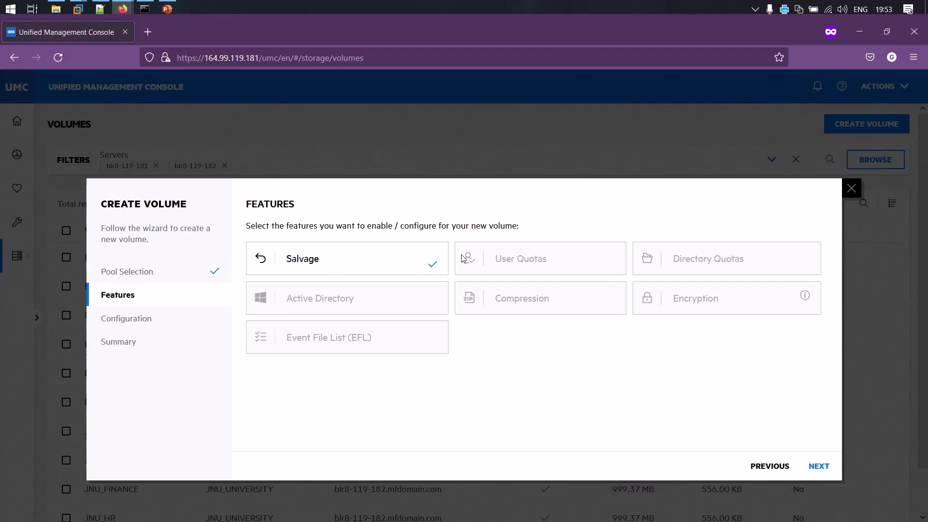
# Enable User Quotas and Directory Quotas, leave Active Directory off, and continue to Configuration.
pyautogui.click(590, 259)
pyautogui.click(701, 258)
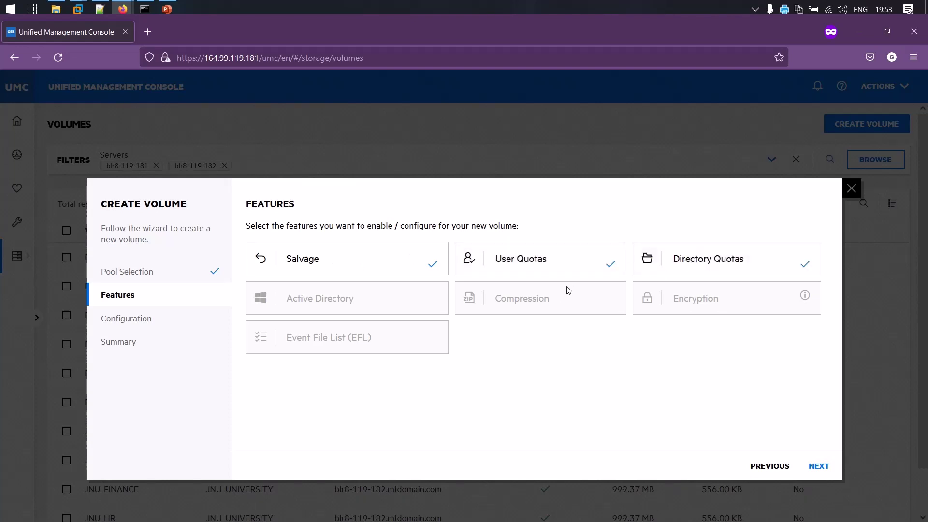
pyautogui.click(405, 307)
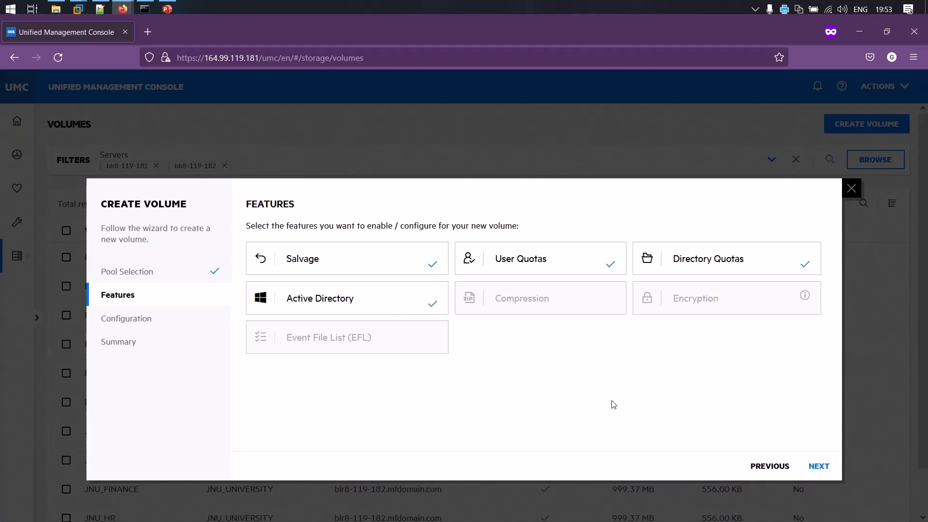
pyautogui.click(376, 314)
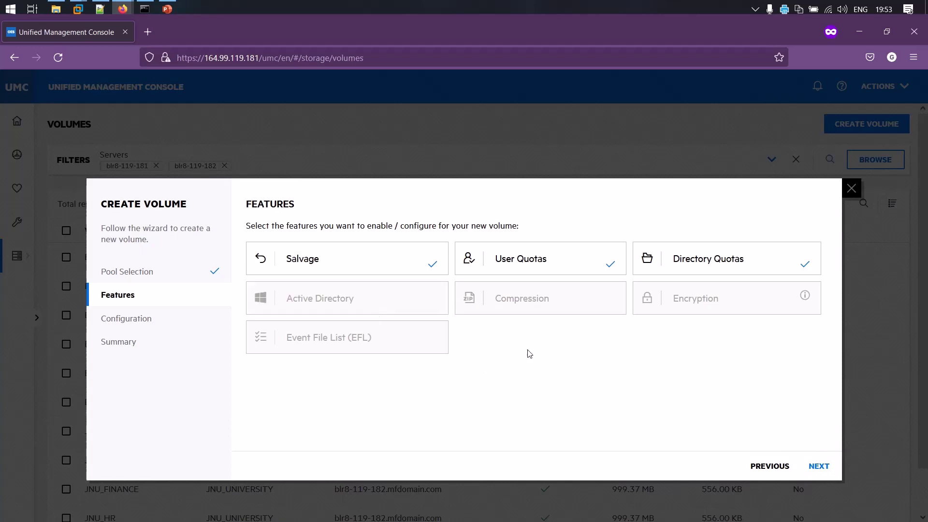
pyautogui.click(819, 467)
# Name the volume FINANCE and set its lookup namespace to Long.
pyautogui.click(423, 236)
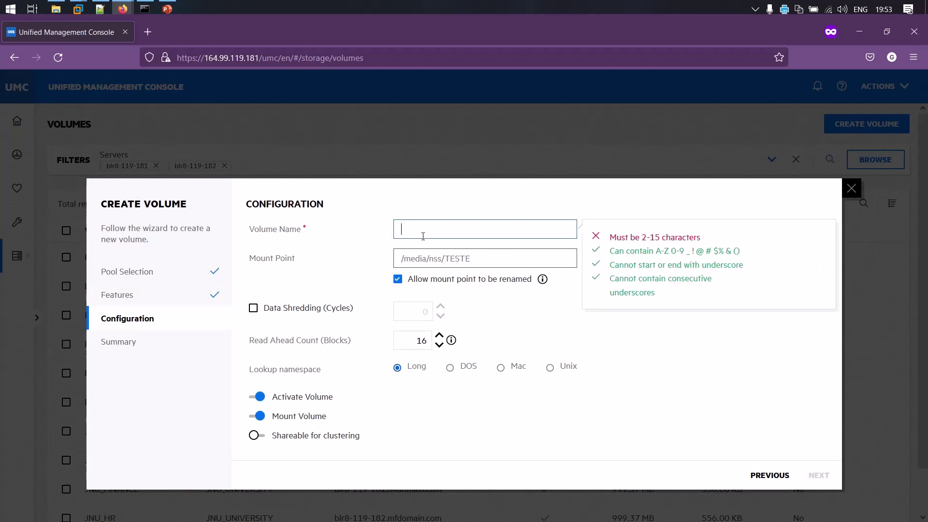
pyautogui.write('FINANCE')
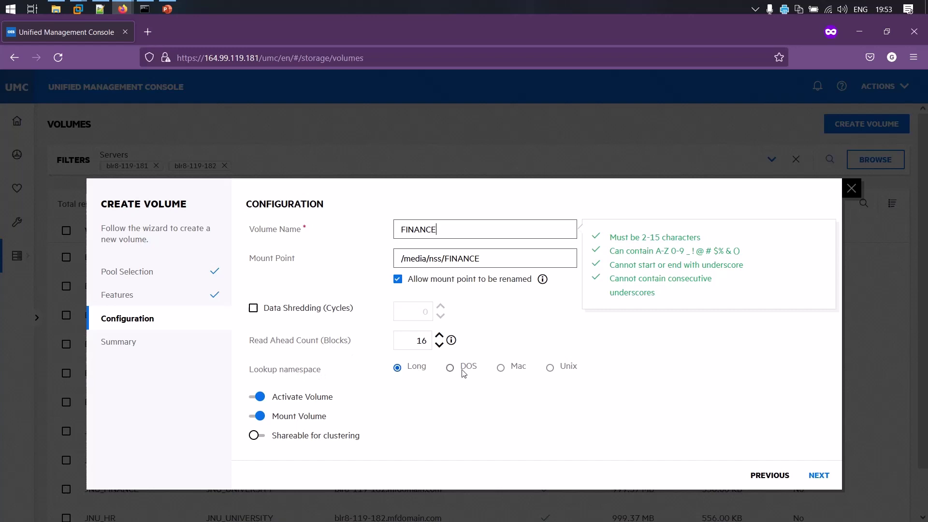
pyautogui.click(503, 378)
pyautogui.click(501, 369)
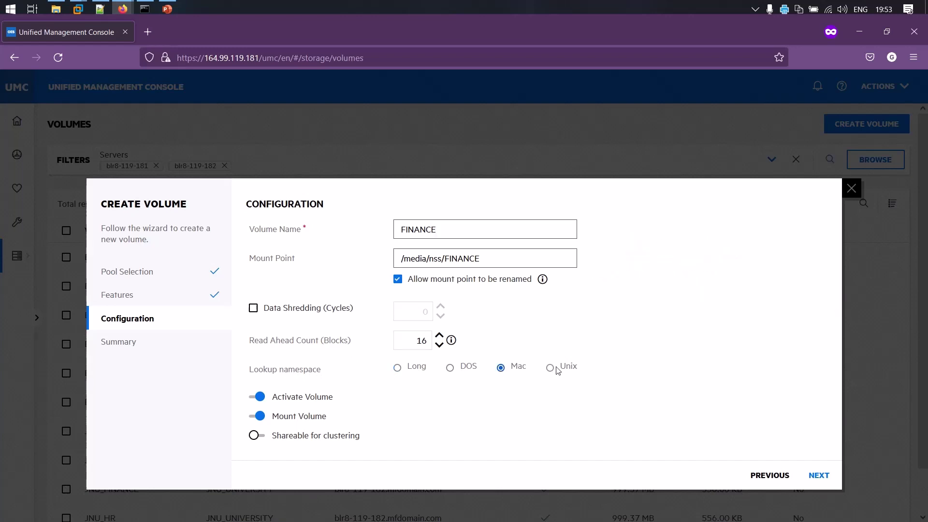
pyautogui.click(550, 368)
pyautogui.click(398, 368)
# Keep volume activation on and make the volume shareable for clustering.
pyautogui.click(256, 396)
pyautogui.click(256, 396)
pyautogui.click(253, 437)
pyautogui.click(253, 436)
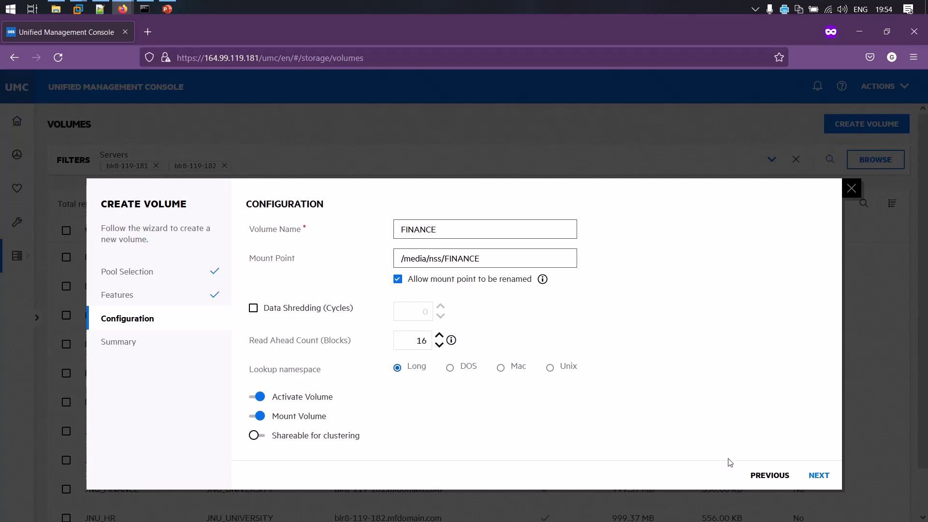
pyautogui.click(253, 436)
# Review the FINANCE volume's Summary page and finish the wizard.
pyautogui.click(822, 476)
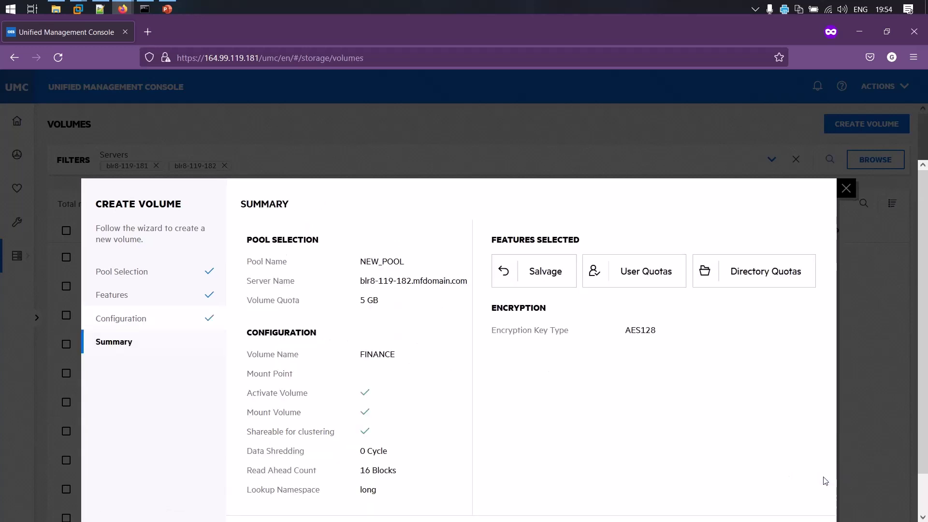
pyautogui.scroll(-1, 373, 330)
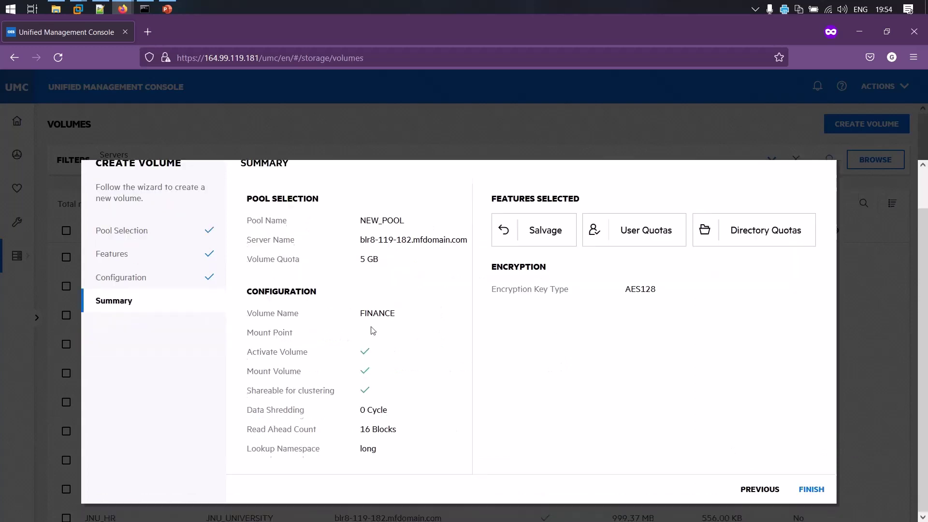
pyautogui.scroll(1, 318, 216)
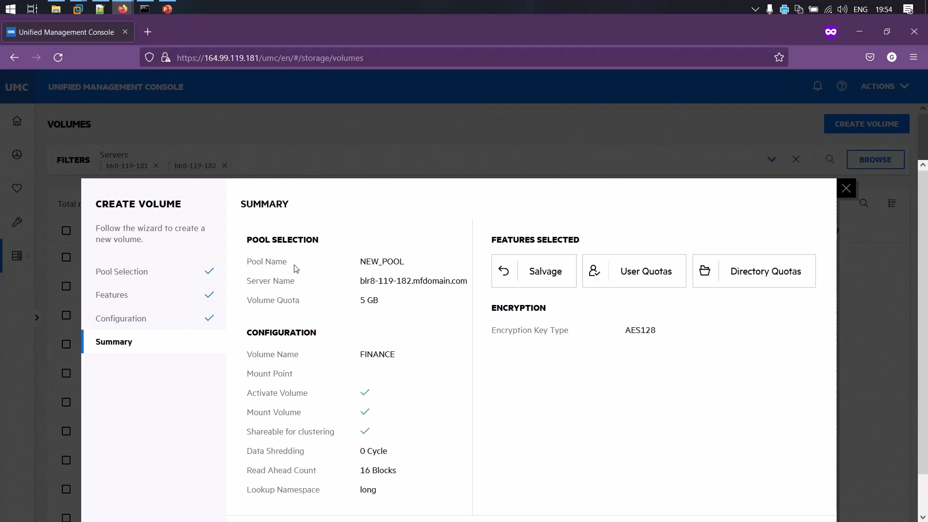
pyautogui.scroll(-1, 347, 269)
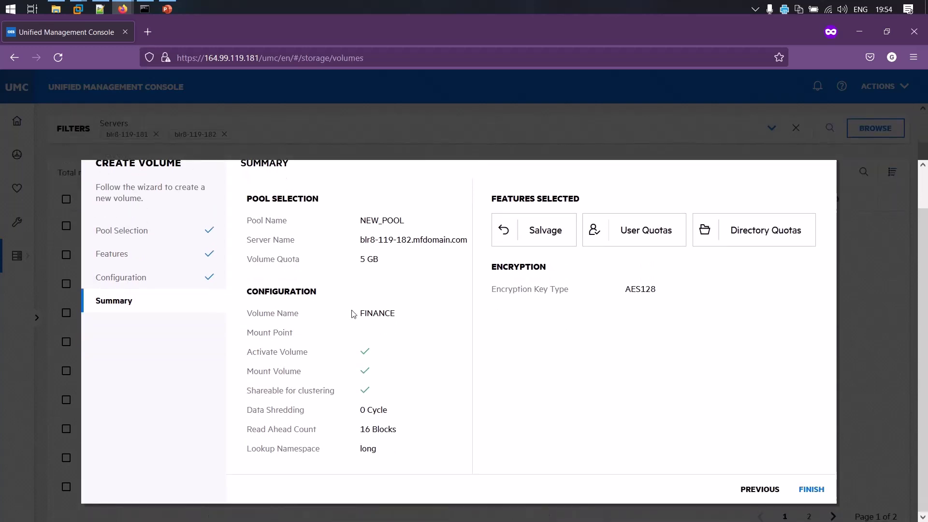
pyautogui.scroll(1, 344, 407)
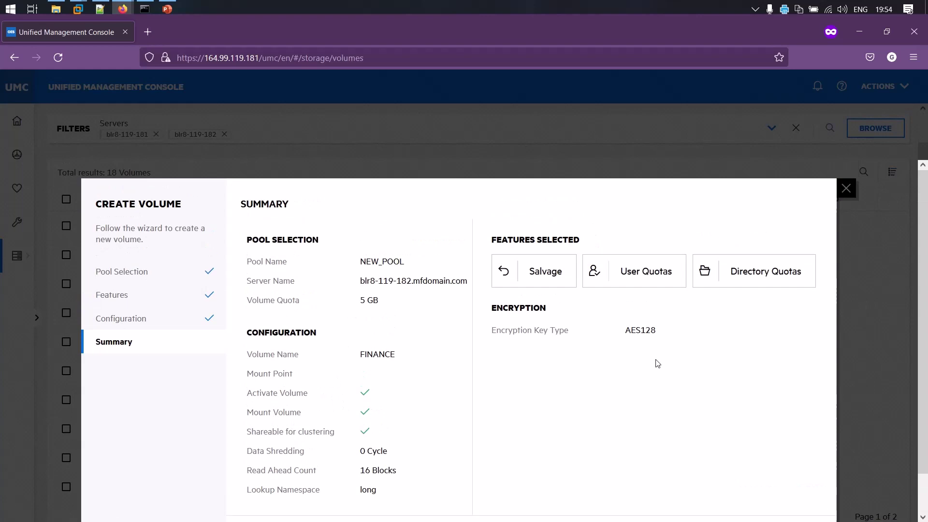
pyautogui.scroll(-1, 658, 363)
pyautogui.click(818, 489)
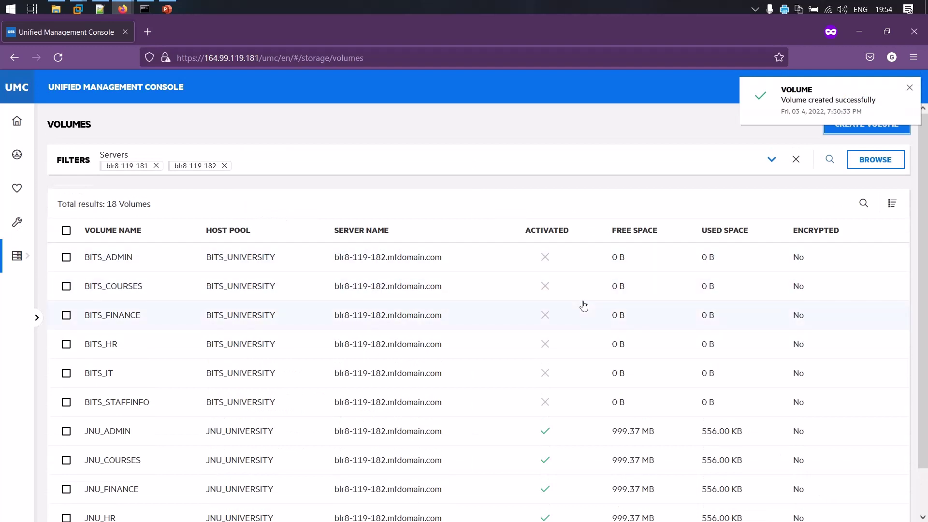
pyautogui.scroll(-1, 583, 304)
pyautogui.scroll(1, 584, 305)
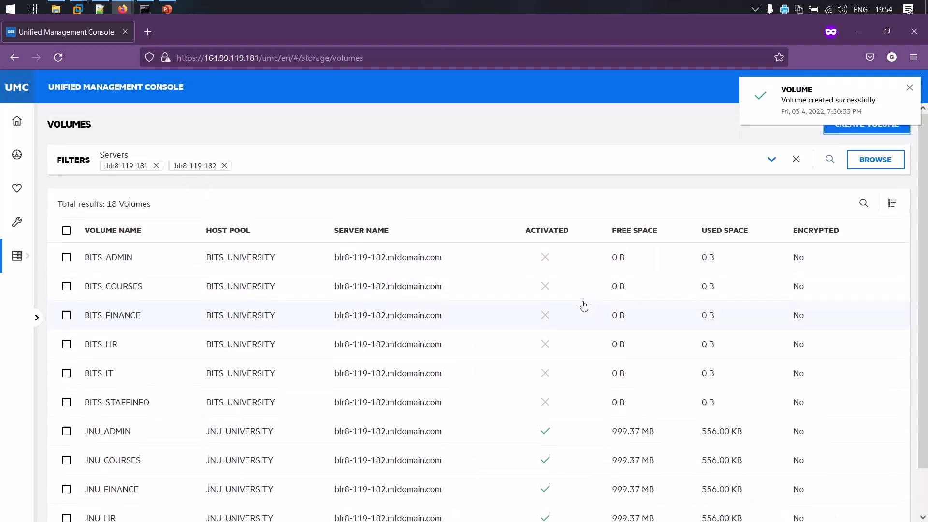